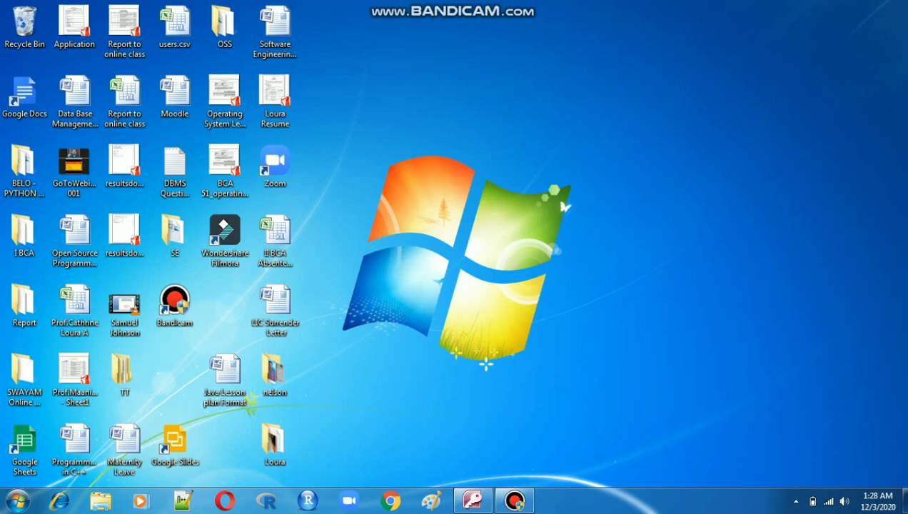
- Switch to Access and save the open form under the name account_table Query1
click(472, 500)
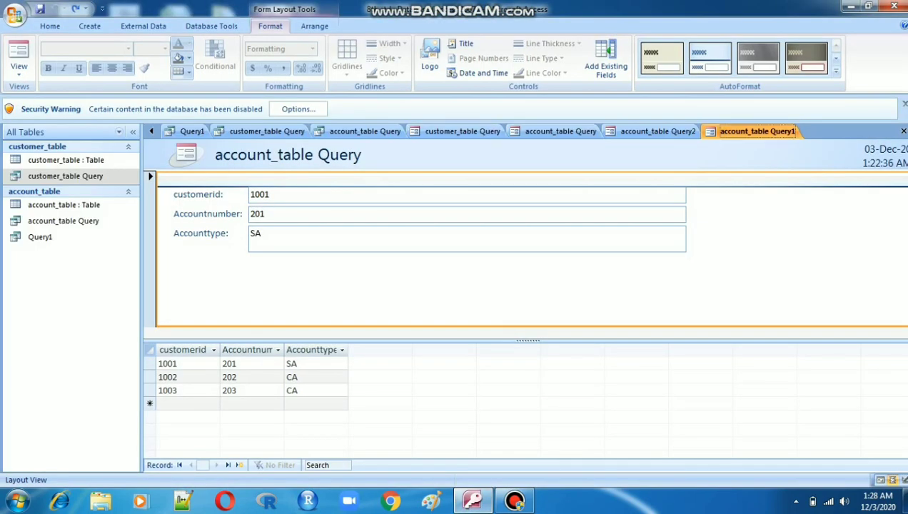
key(ctrl+s)
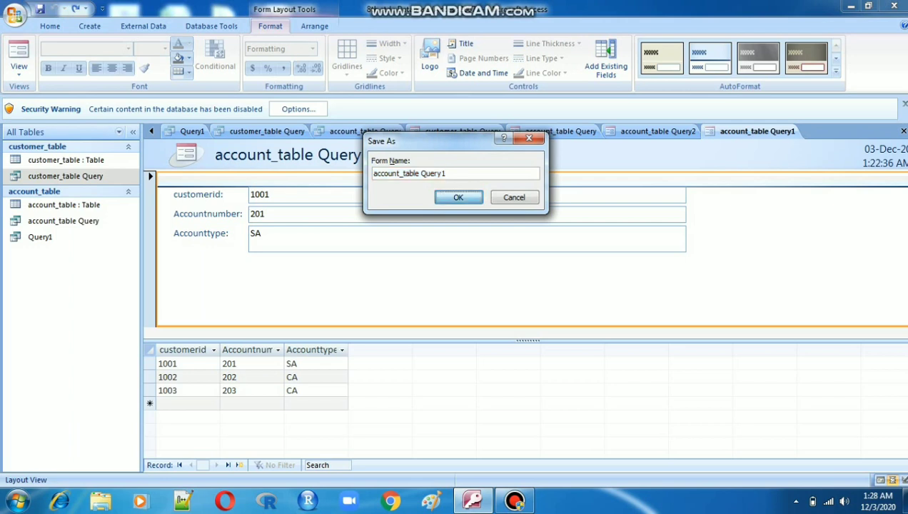
key(Return)
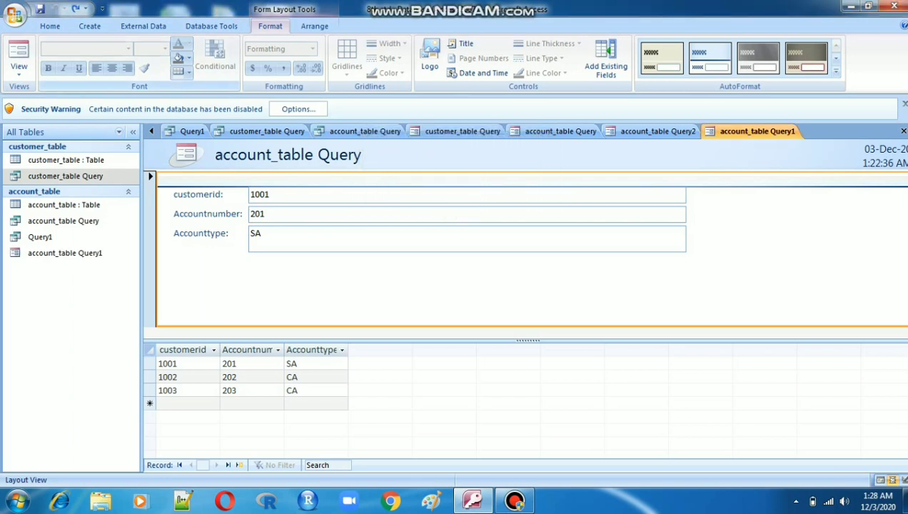
- Launch the Report Wizard and choose customer_table as the report's source table
click(89, 27)
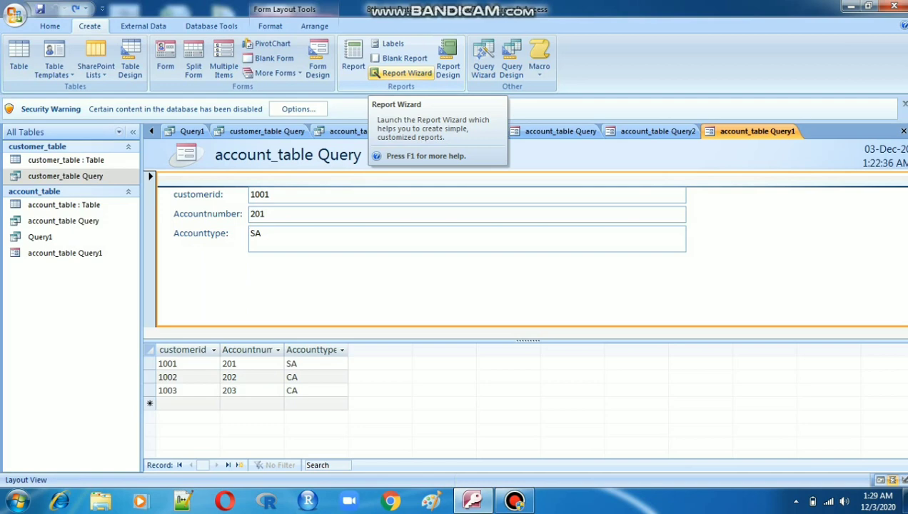
click(404, 73)
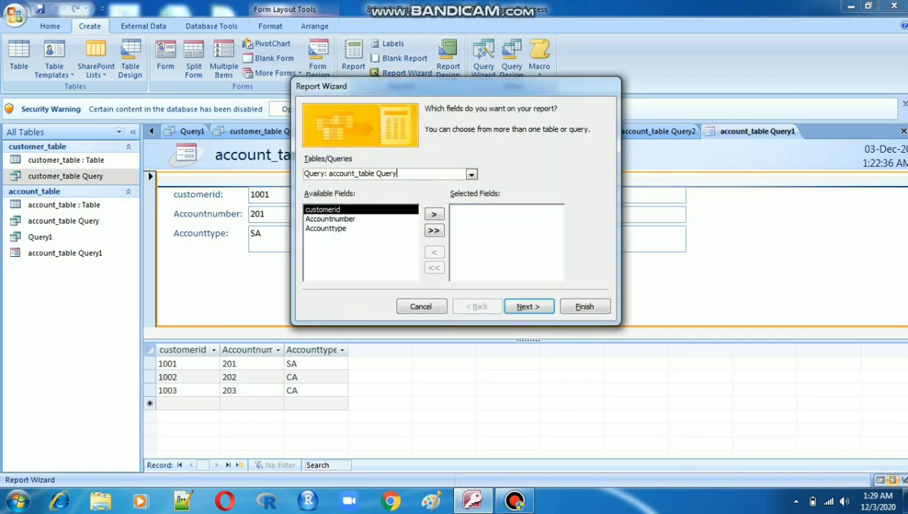
click(471, 174)
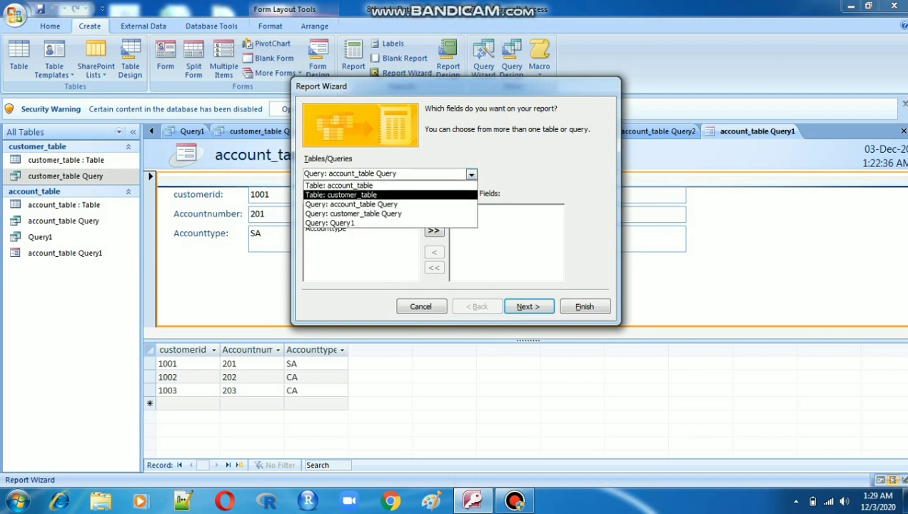
click(341, 194)
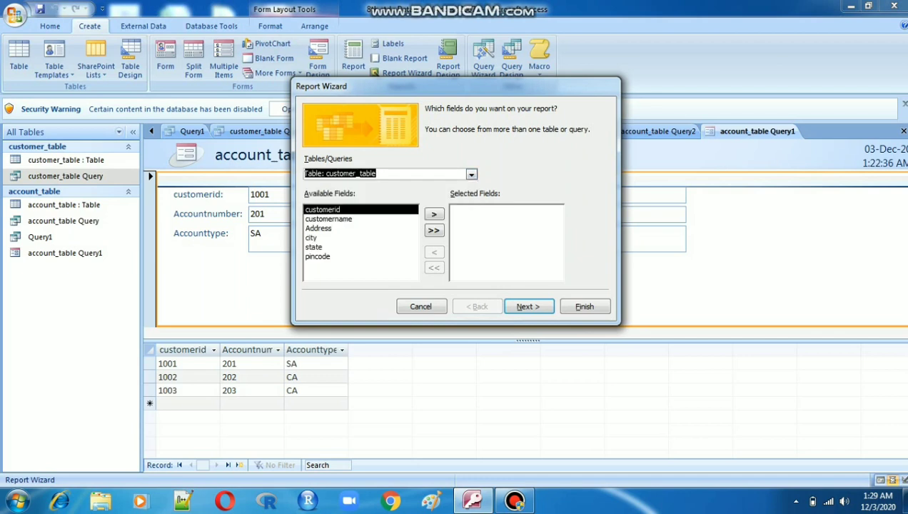
key(alt+Down)
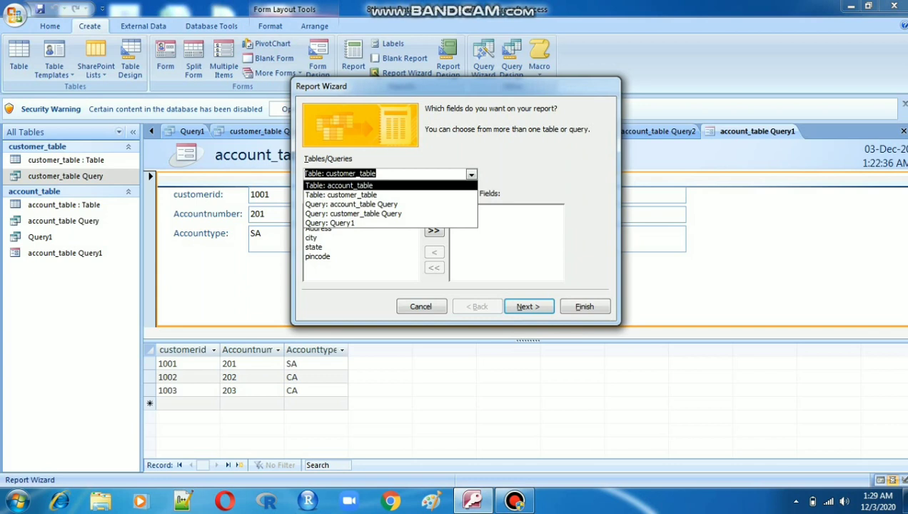
key(Return)
key(alt+Down)
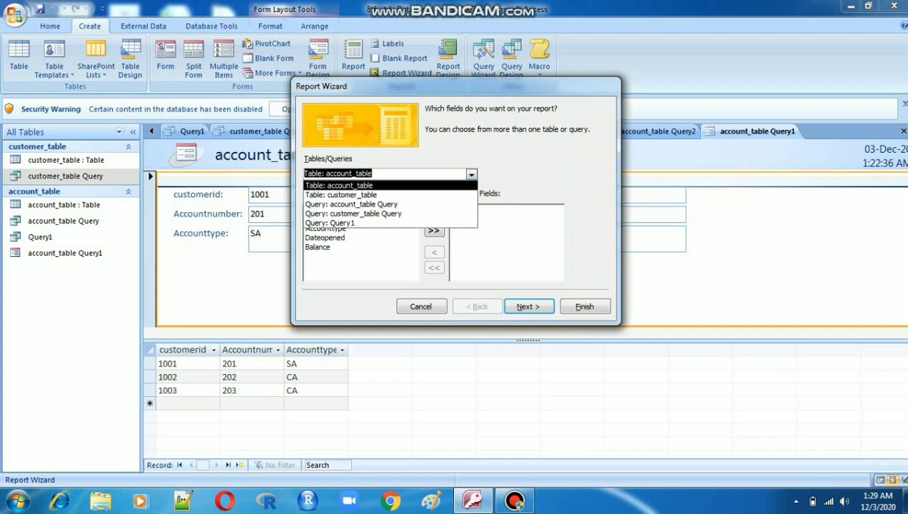
key(Down)
key(Return)
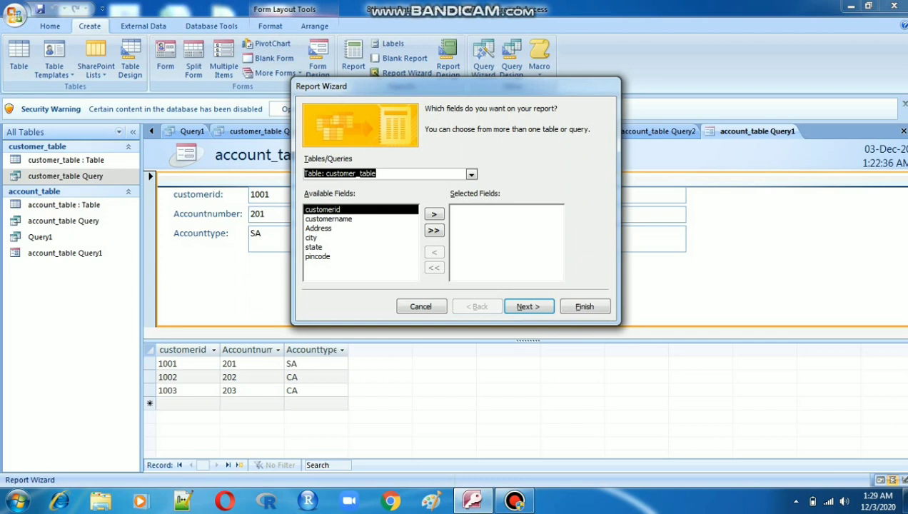
click(434, 214)
click(434, 215)
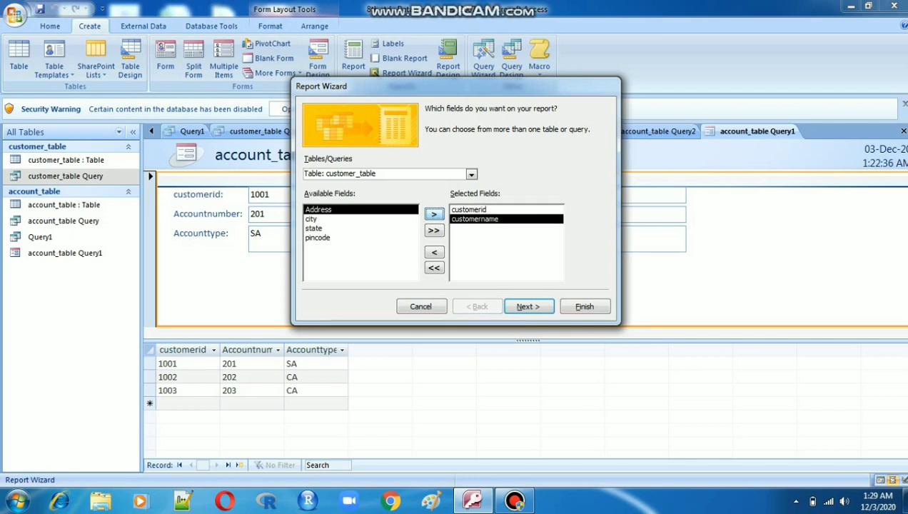
click(434, 214)
click(435, 252)
click(434, 252)
click(435, 253)
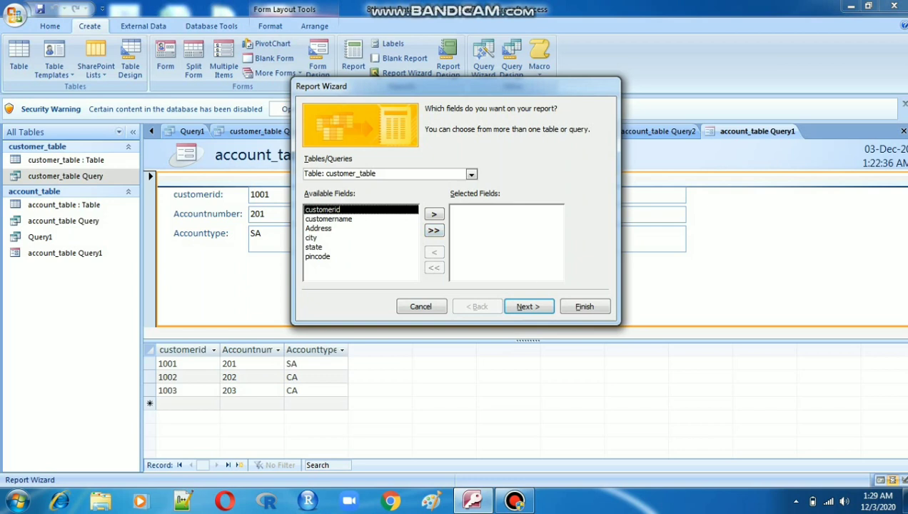
- Add all customer_table fields to the report and continue without grouping levels
click(434, 230)
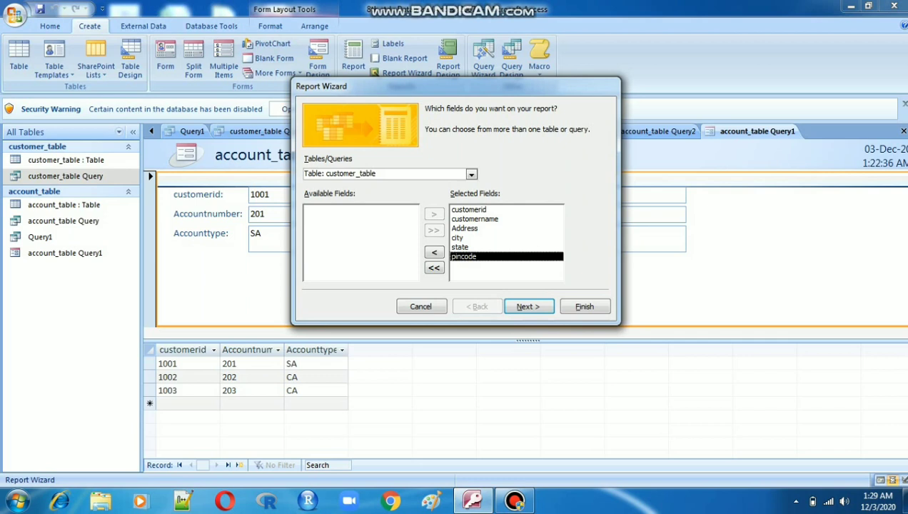
click(529, 306)
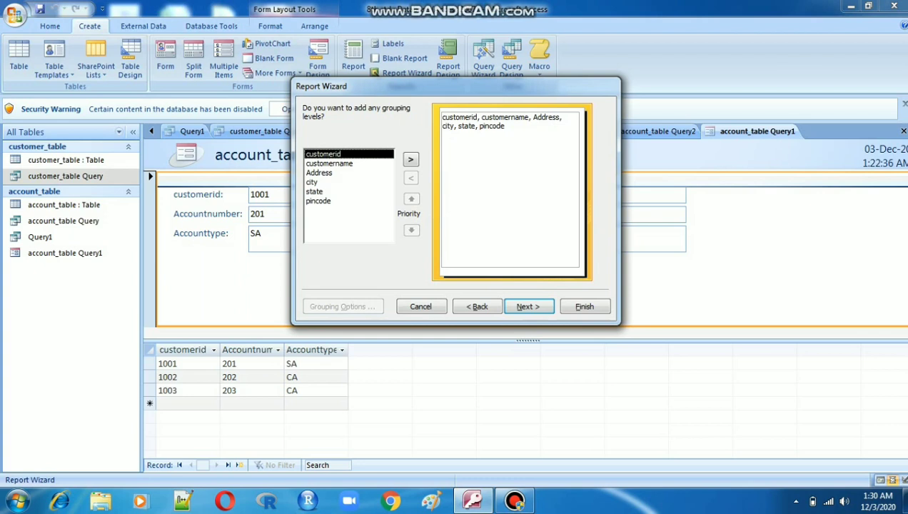
click(529, 306)
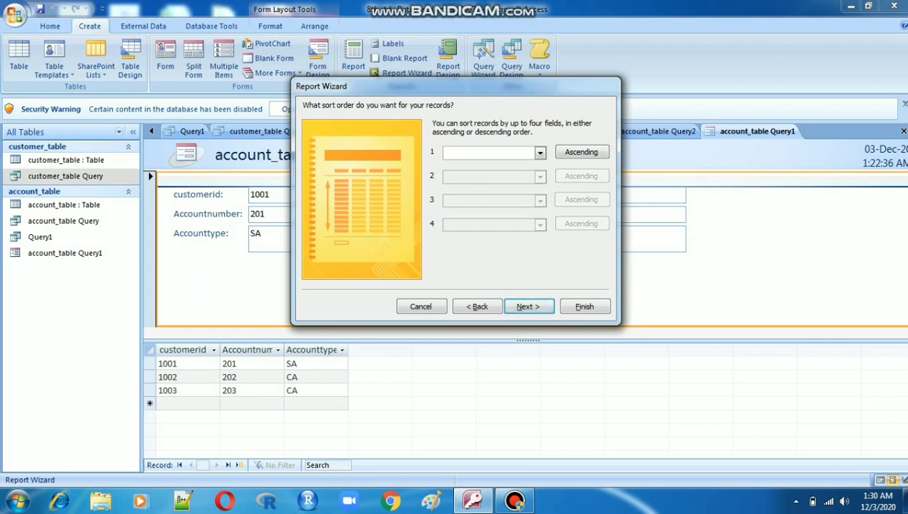
- Sort the records first by customerid and second by customername
click(541, 153)
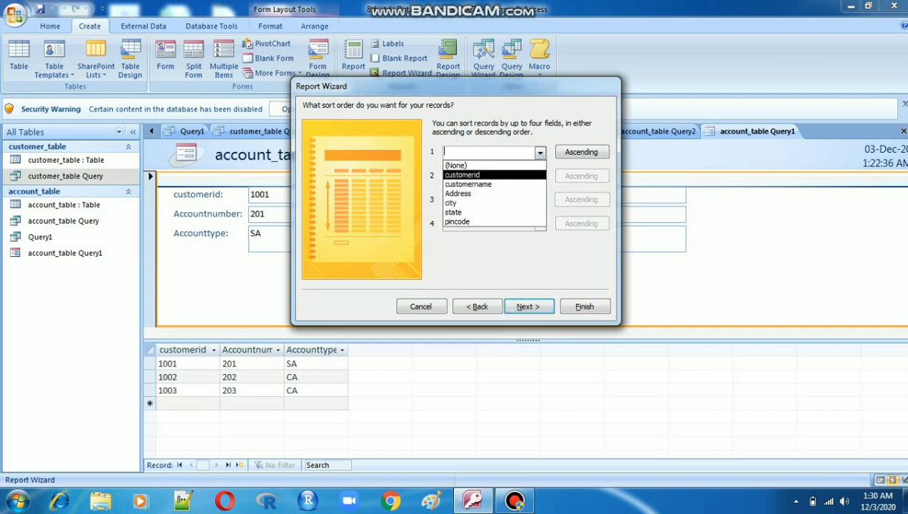
click(473, 175)
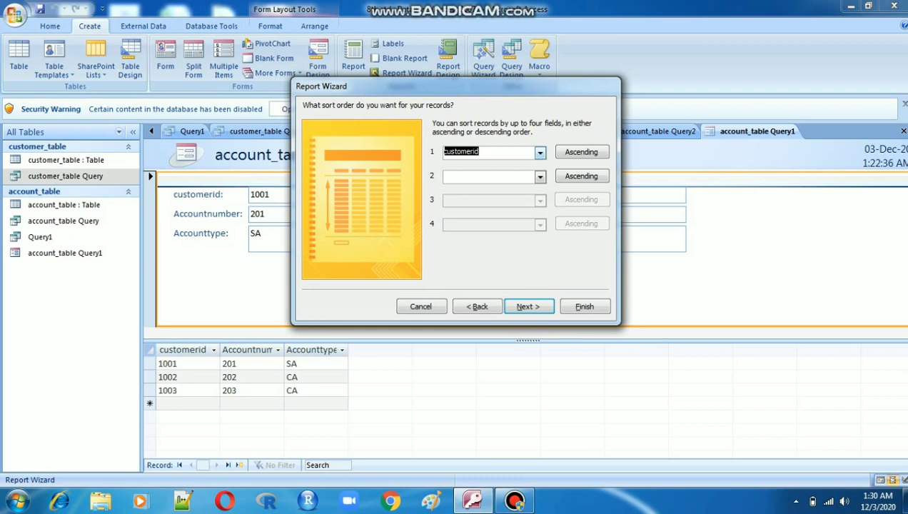
click(541, 153)
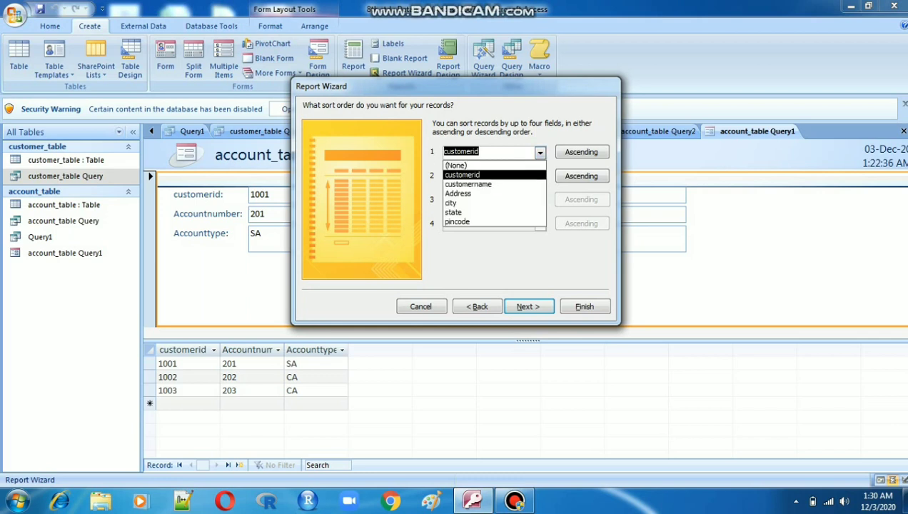
click(473, 175)
click(582, 152)
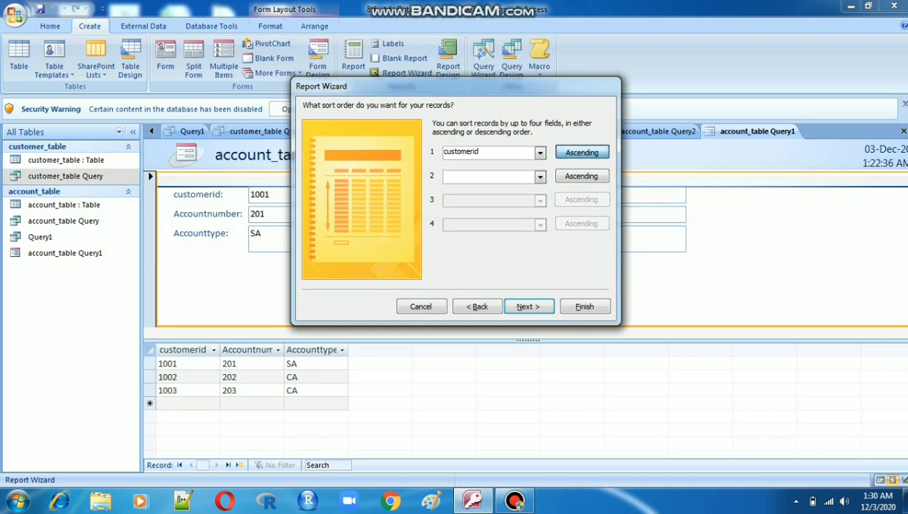
click(541, 177)
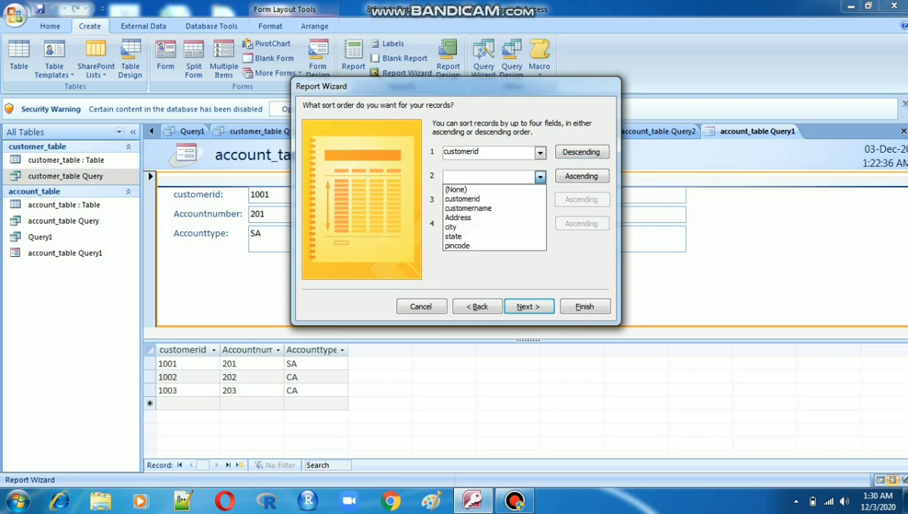
click(469, 208)
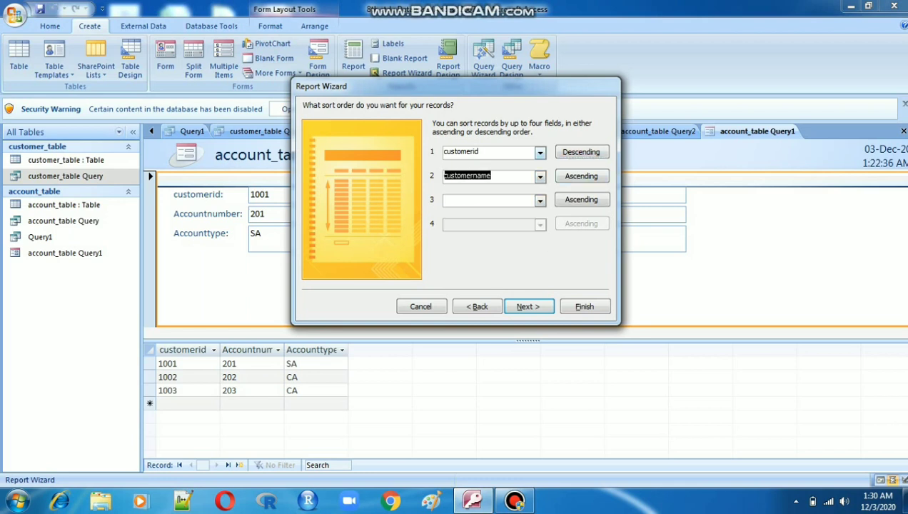
- Set customerid to ascending and customername to descending sort order
click(541, 152)
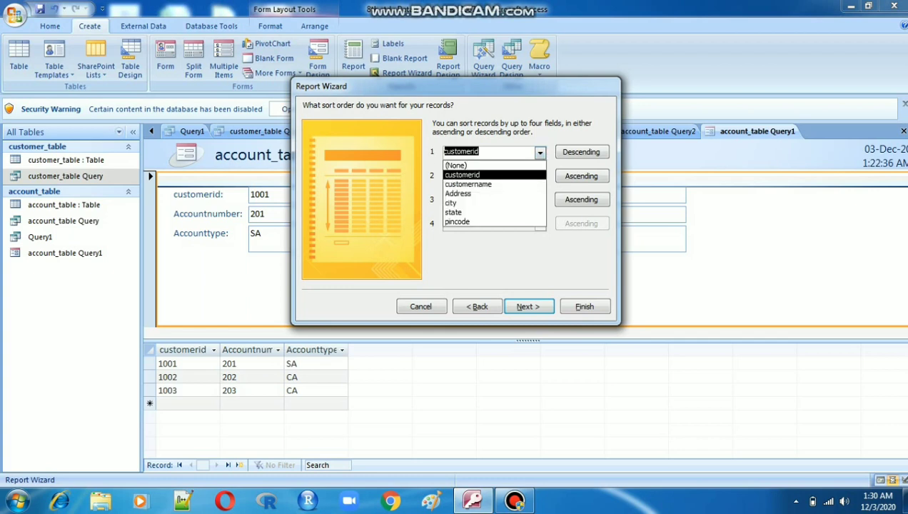
click(463, 175)
click(582, 152)
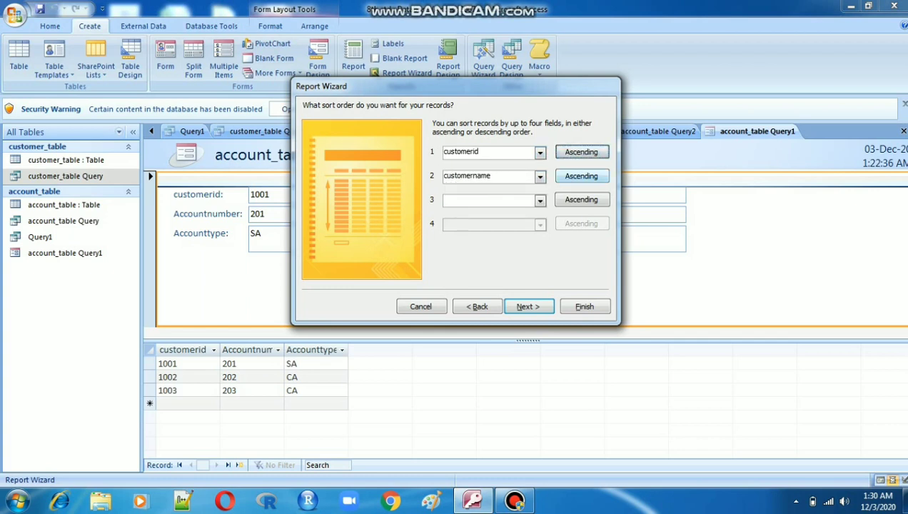
click(582, 176)
- Add Address ascending as the third sort field and city descending as the fourth, then continue
click(541, 200)
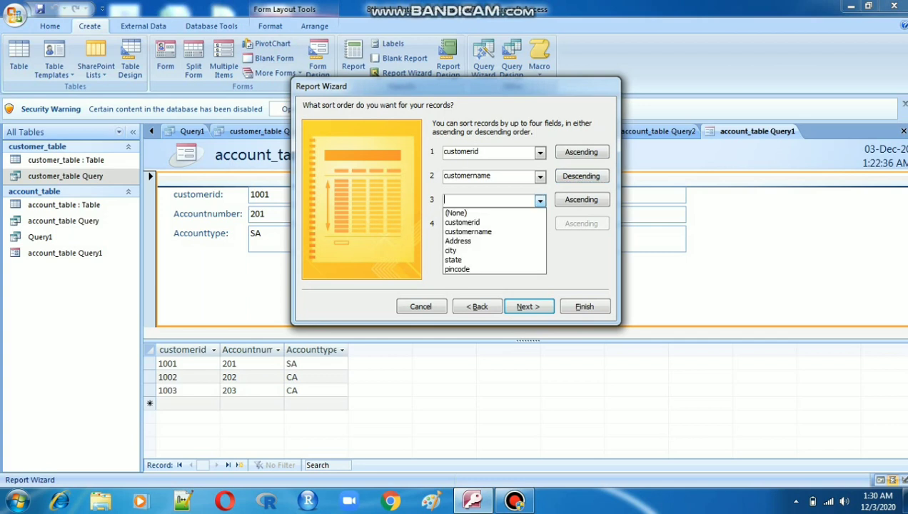
click(464, 239)
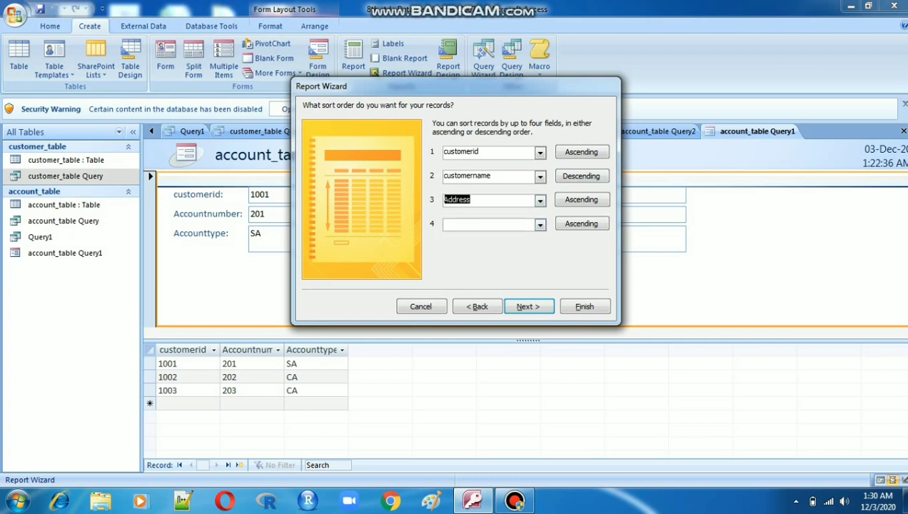
click(540, 224)
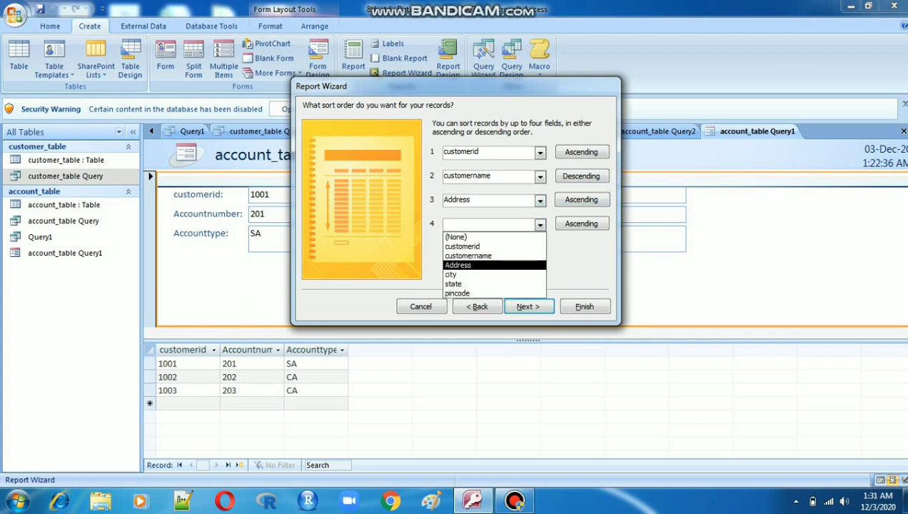
click(464, 273)
click(582, 224)
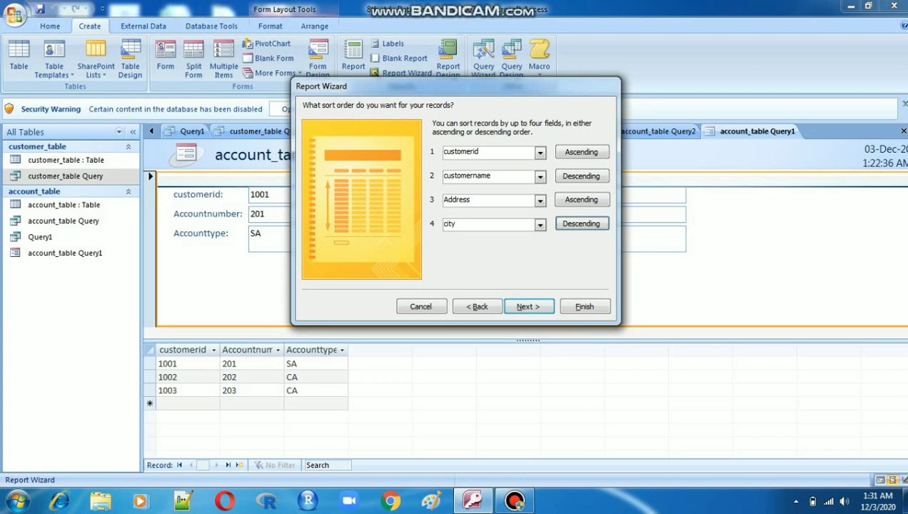
click(528, 306)
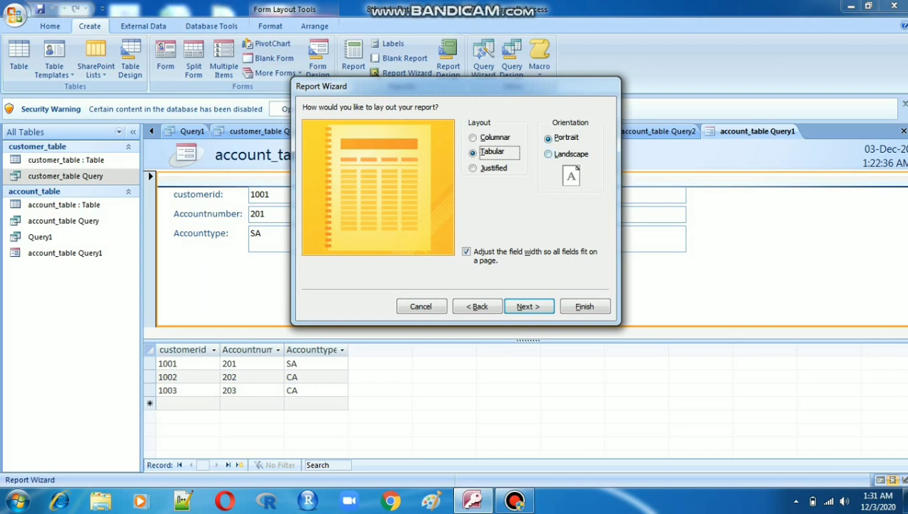
- Set the report layout to tabular with portrait orientation and continue
click(549, 154)
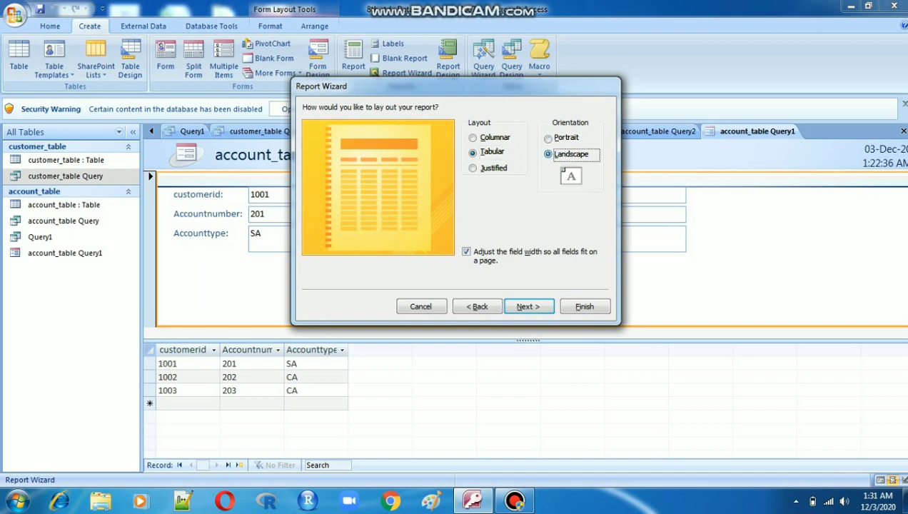
click(549, 138)
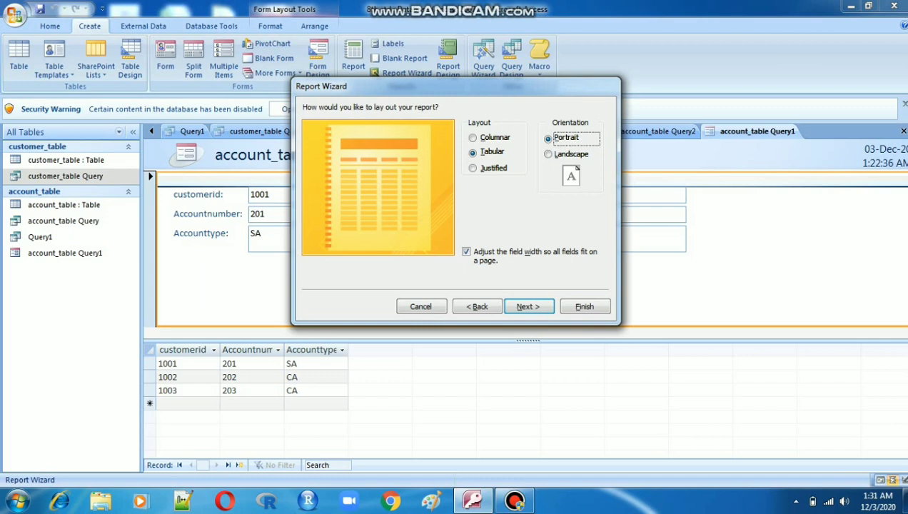
key(Down)
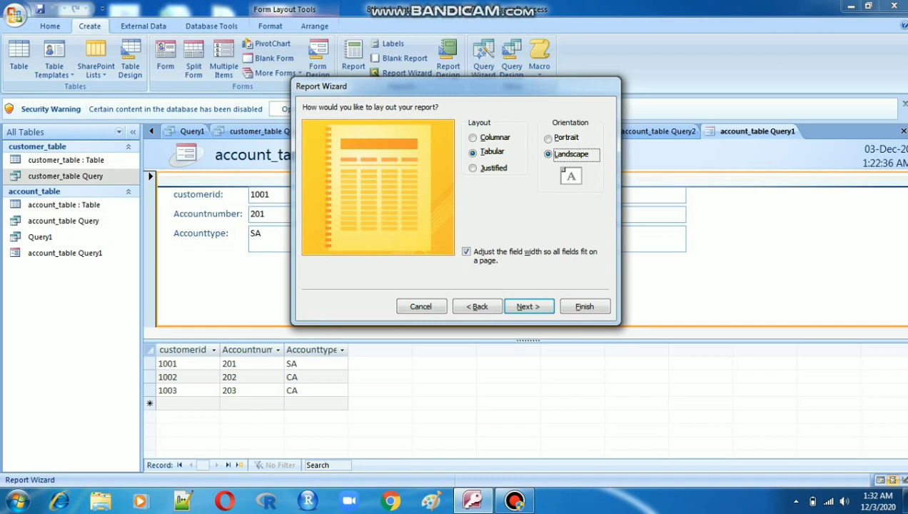
key(Up)
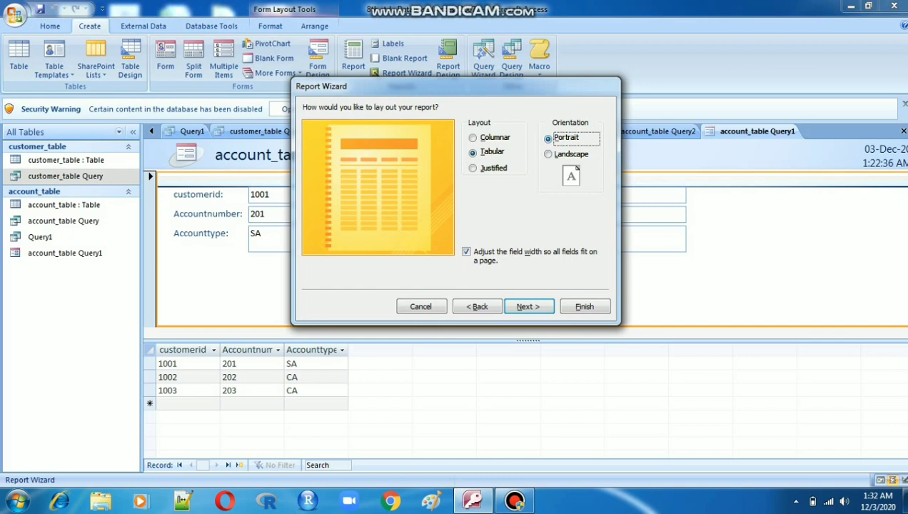
click(528, 306)
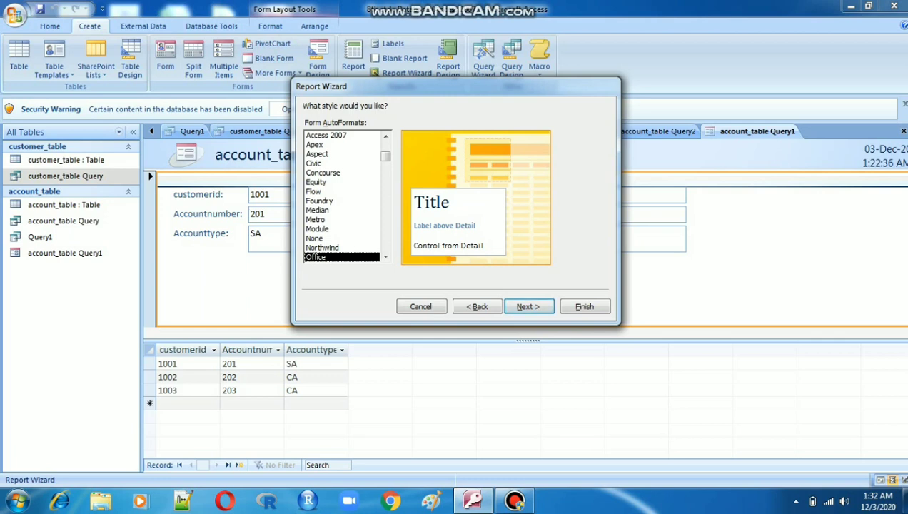
- Apply the Flow style to the report and continue
click(314, 191)
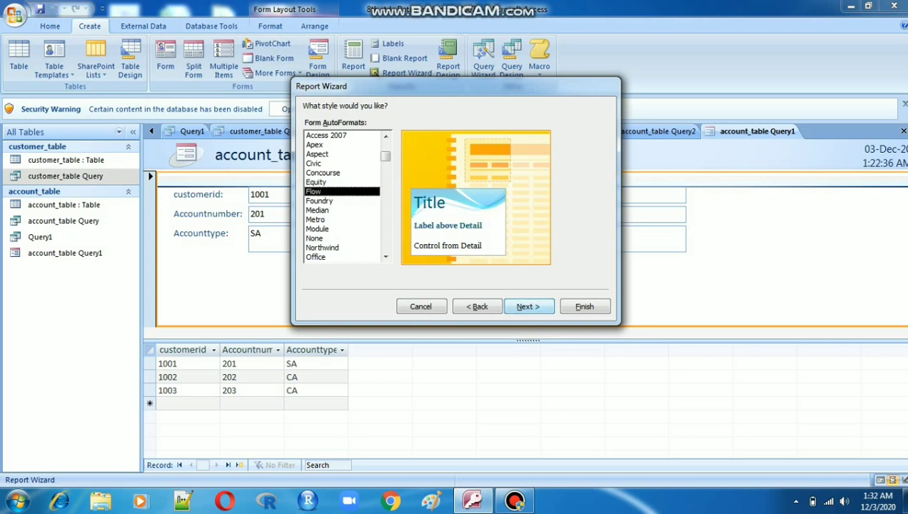
click(529, 306)
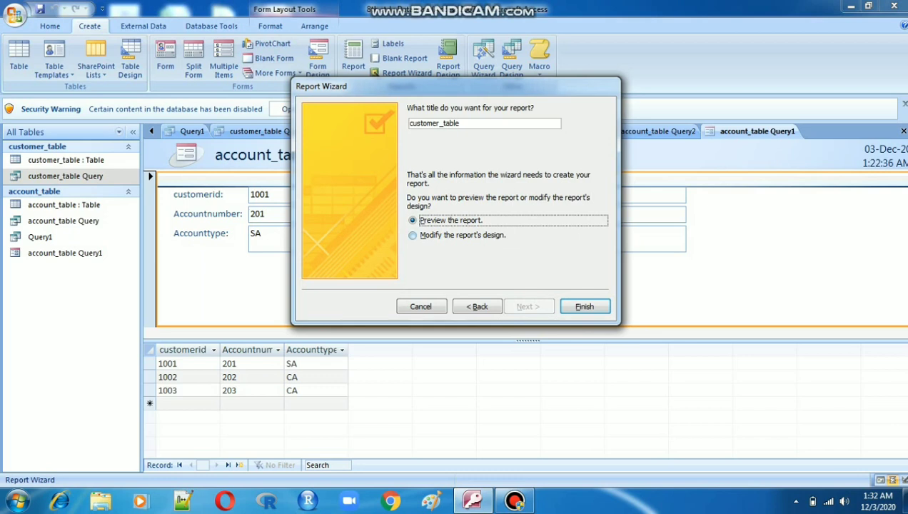
- Finish the Report Wizard with the option to preview the report selected
click(413, 236)
click(412, 221)
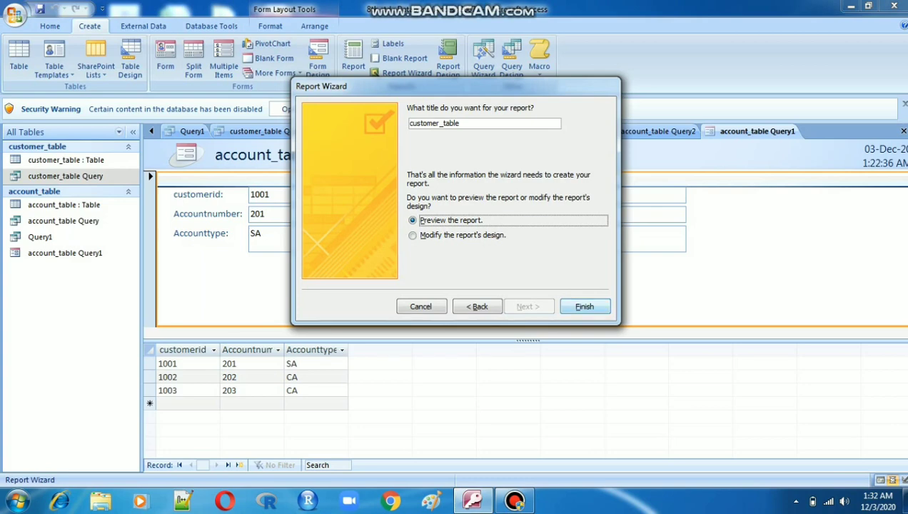
click(585, 306)
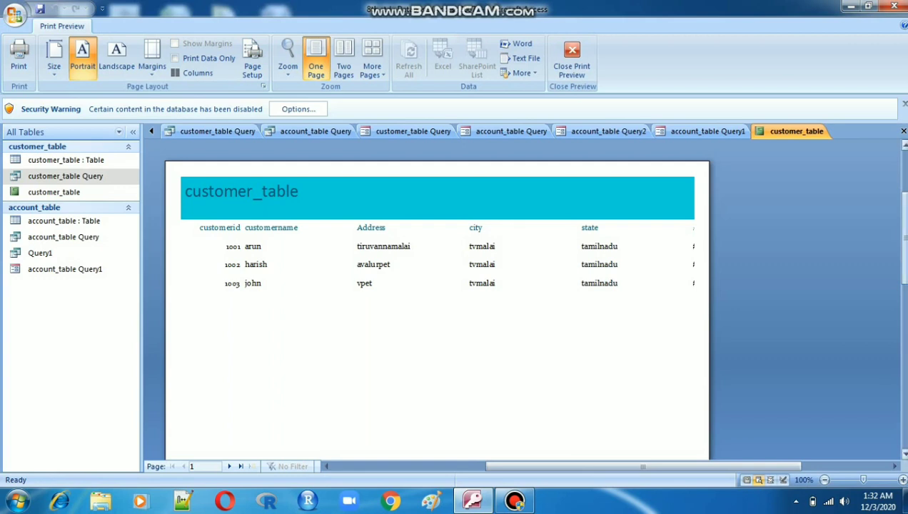
- Browse the report's print preview across its pages
drag(905, 238, 905, 259)
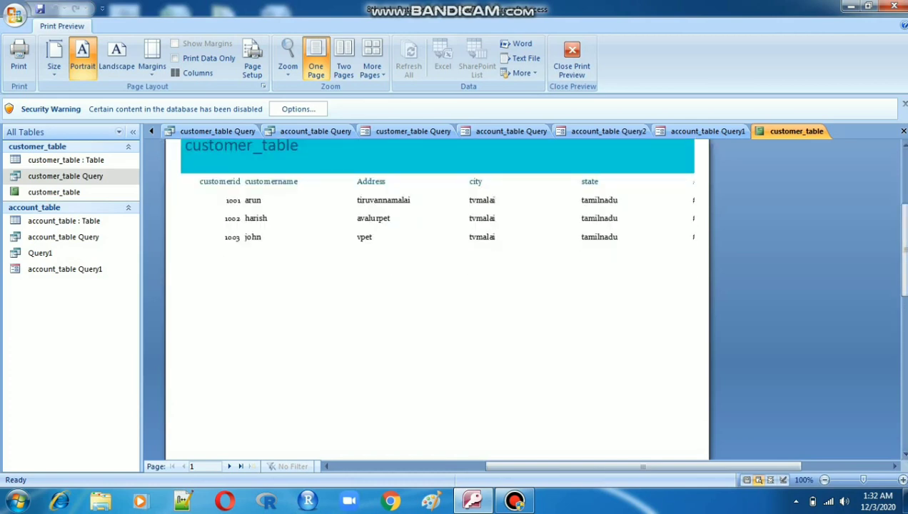
click(230, 467)
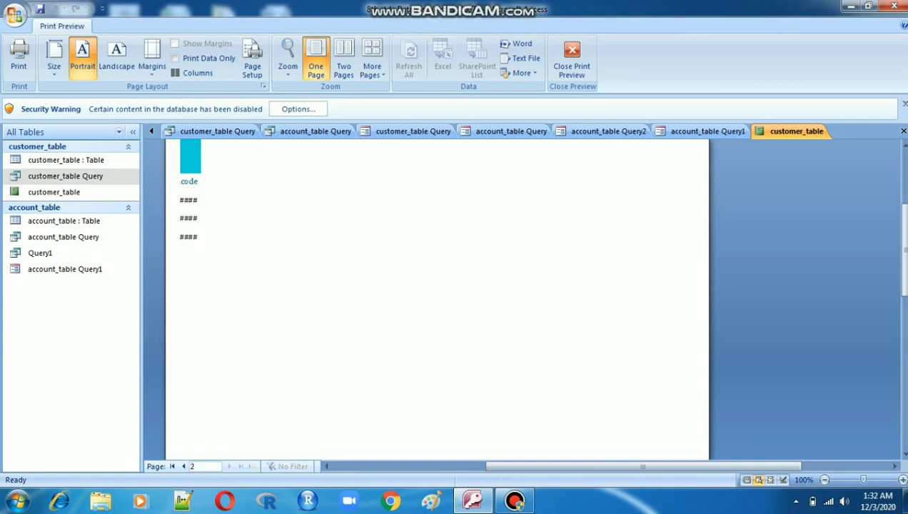
click(183, 466)
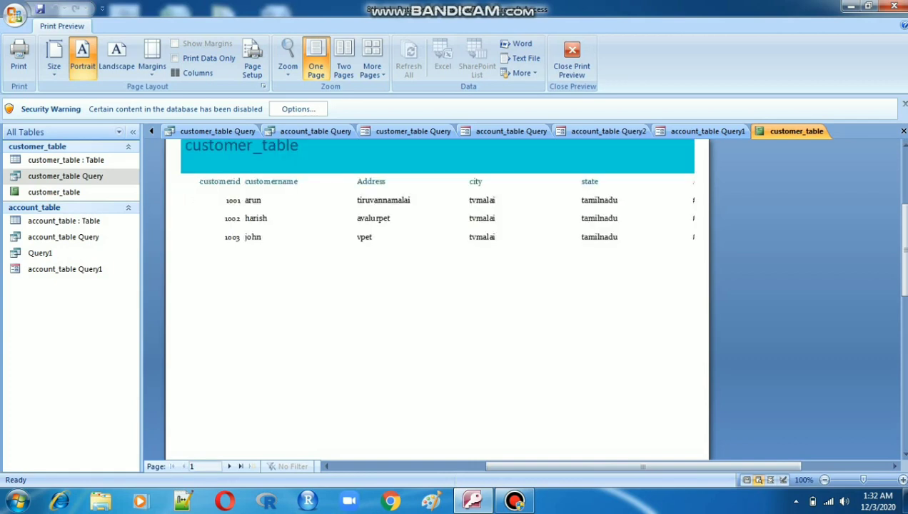
click(229, 467)
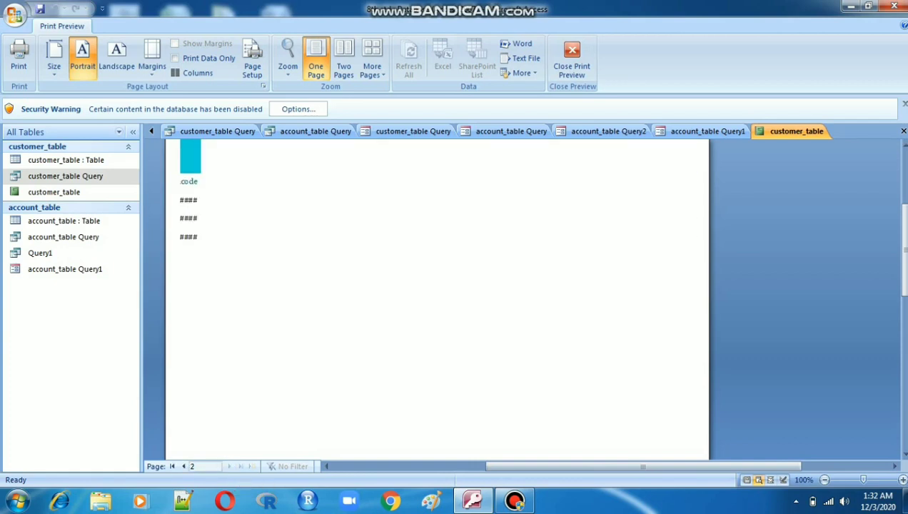
click(183, 466)
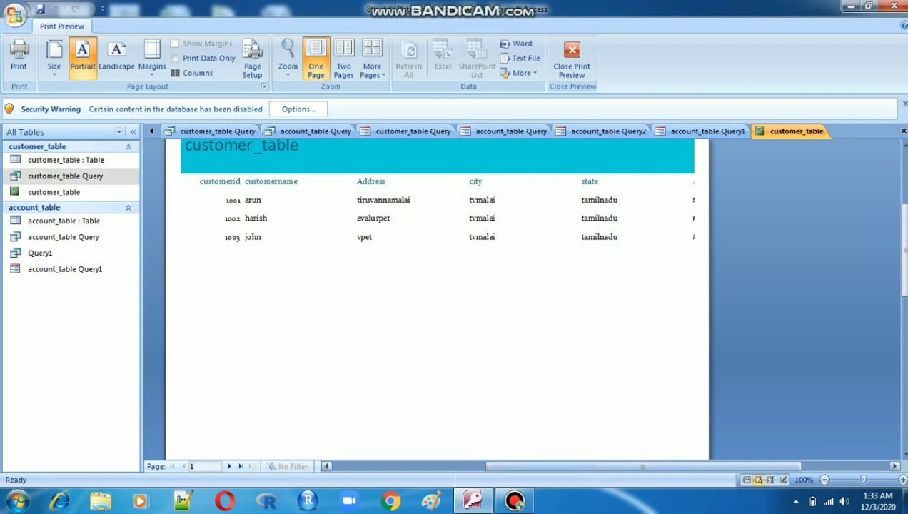
drag(644, 467, 600, 466)
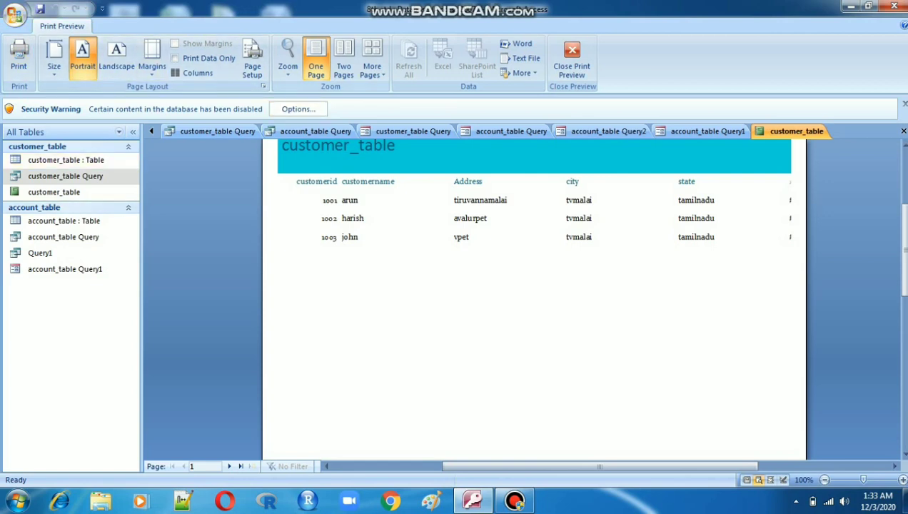
- Close the print preview and switch the customer_table report to Report View
click(572, 58)
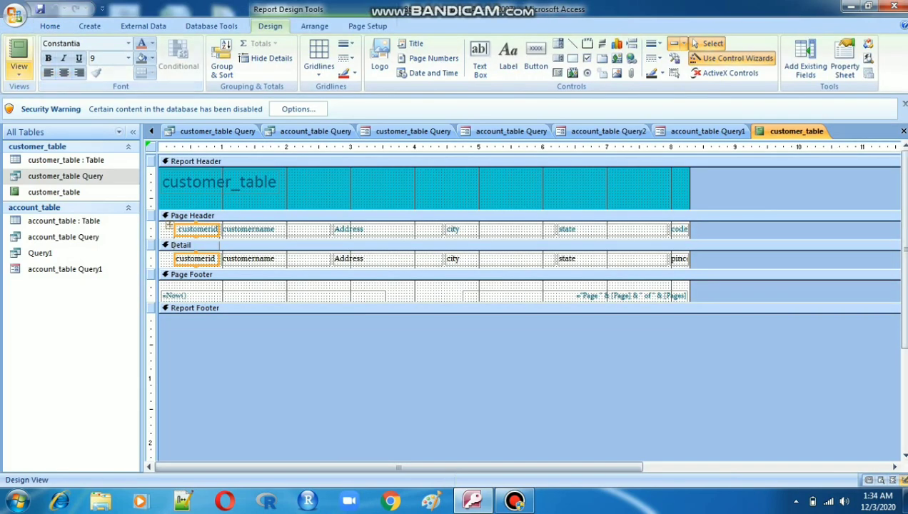
click(19, 66)
click(58, 184)
click(19, 66)
click(58, 184)
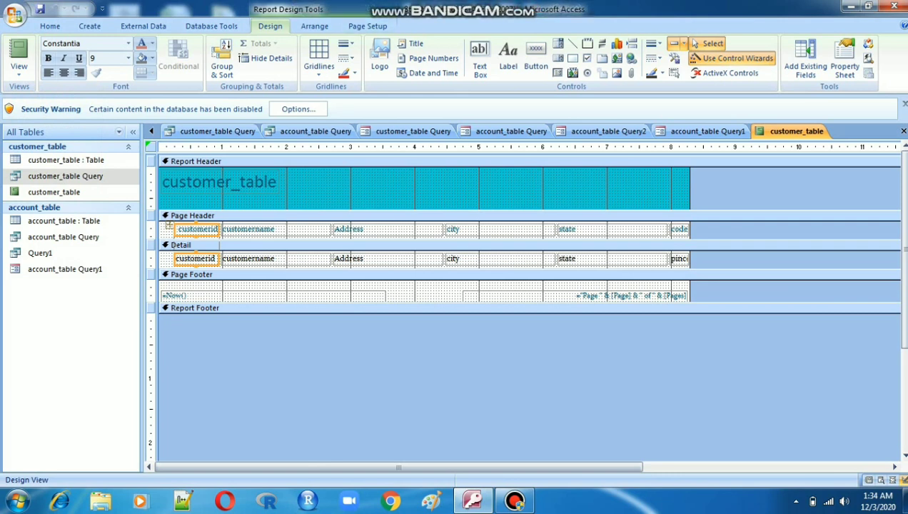
right_click(800, 132)
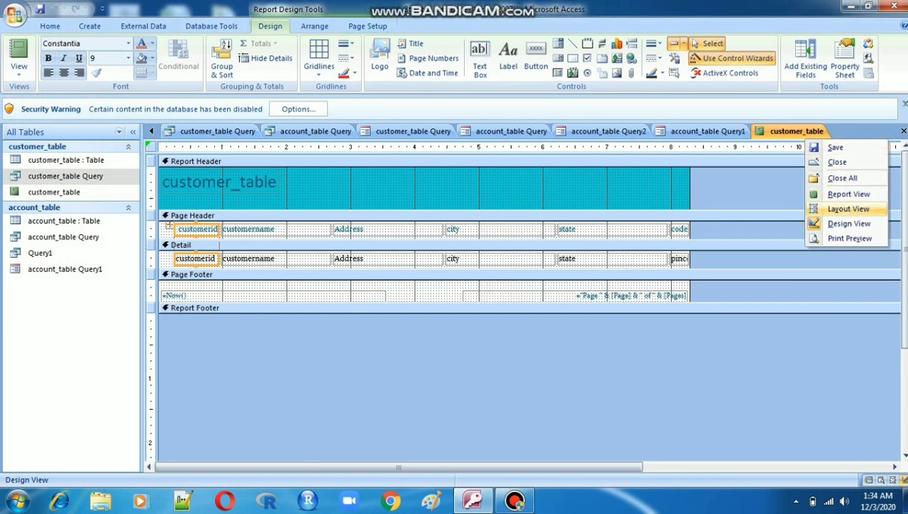
click(848, 194)
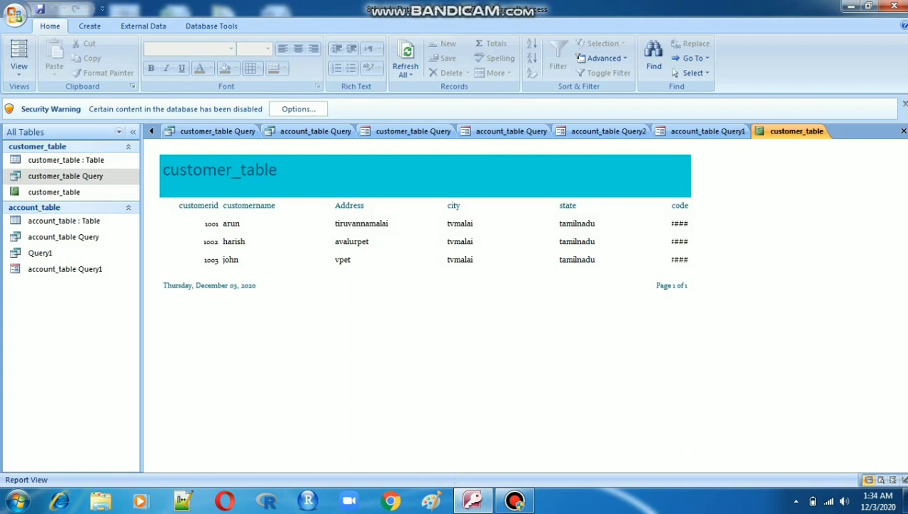
click(471, 242)
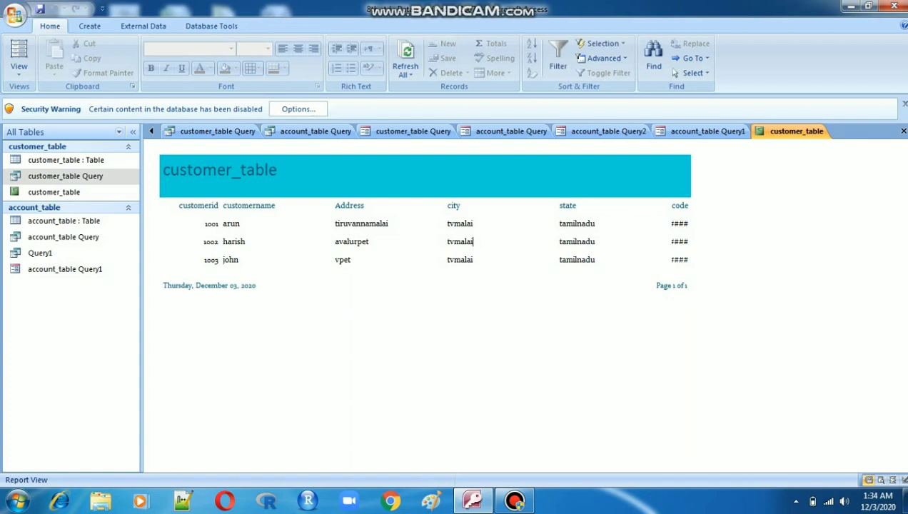
click(426, 175)
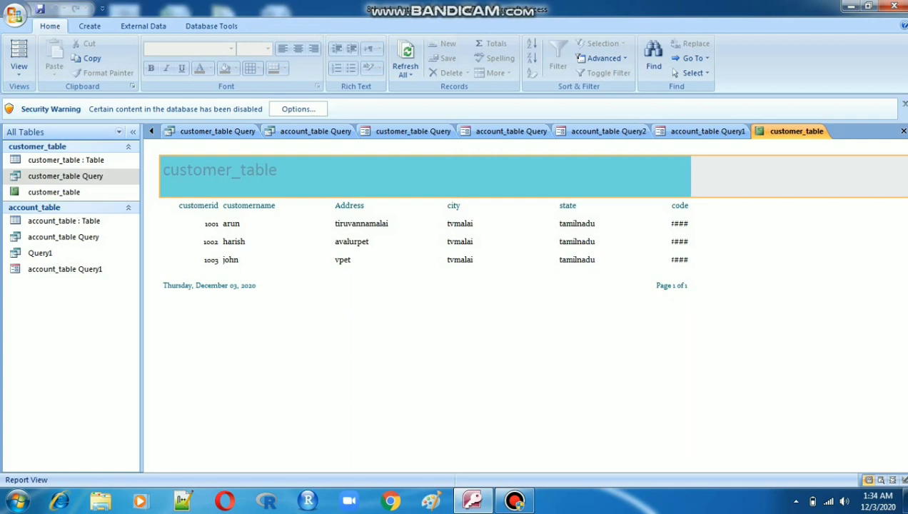
click(604, 58)
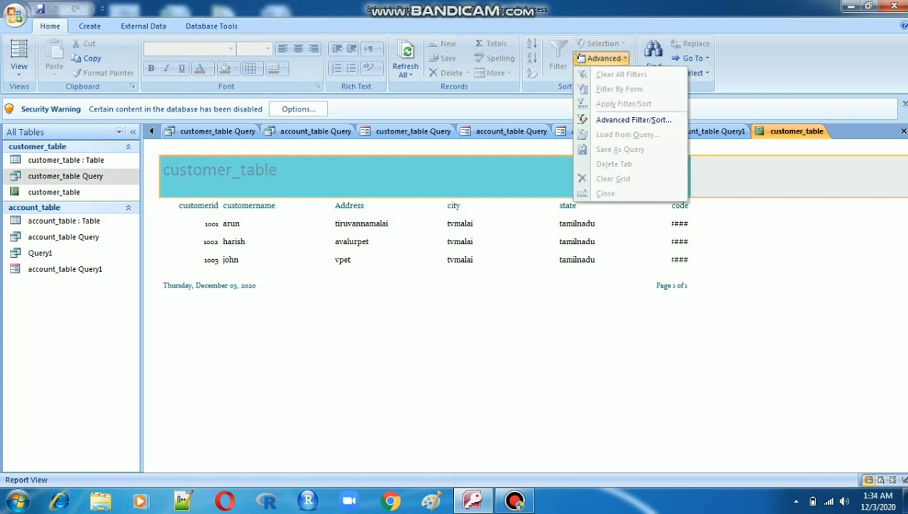
click(603, 58)
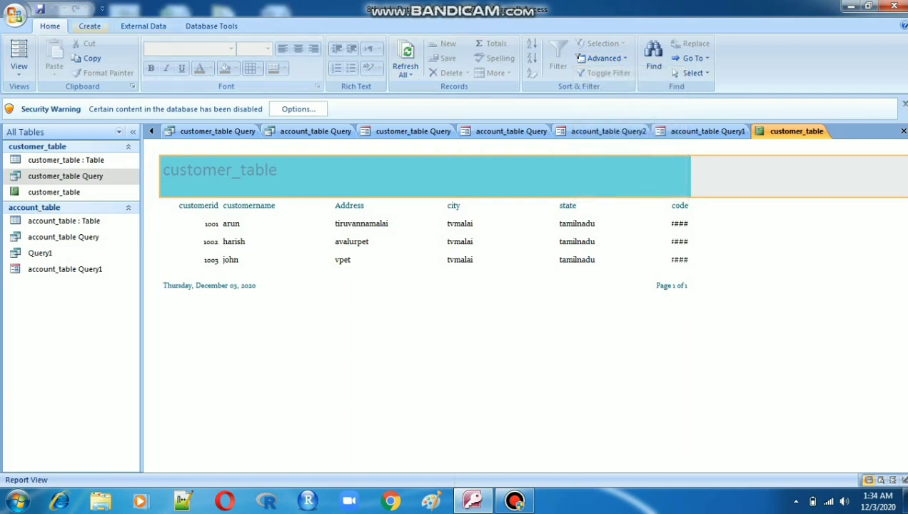
- Start the Label Wizard and choose the Avery C2241 label size, 1 1/4" x 7 31/50", then continue
click(89, 26)
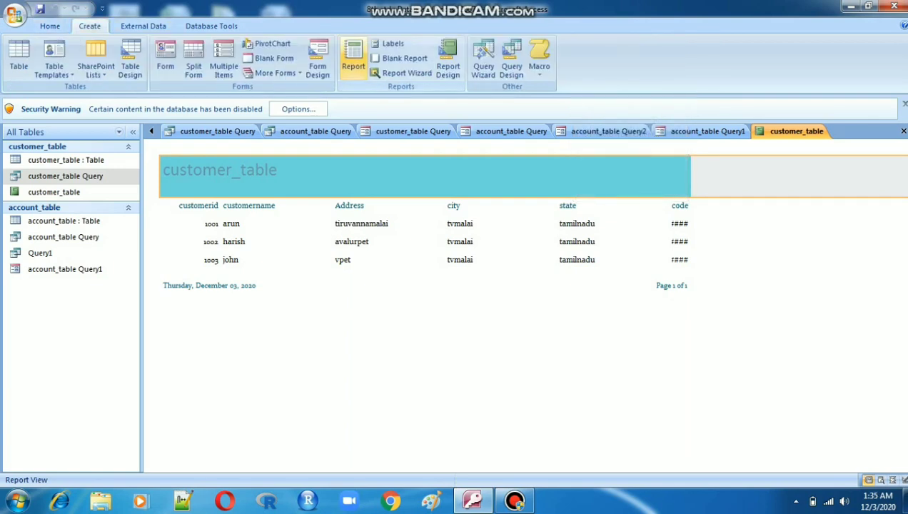
click(390, 44)
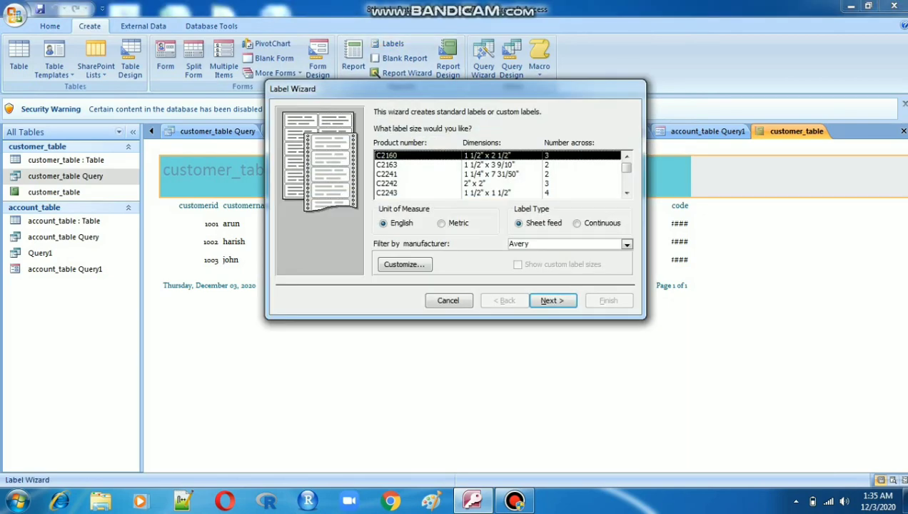
click(485, 183)
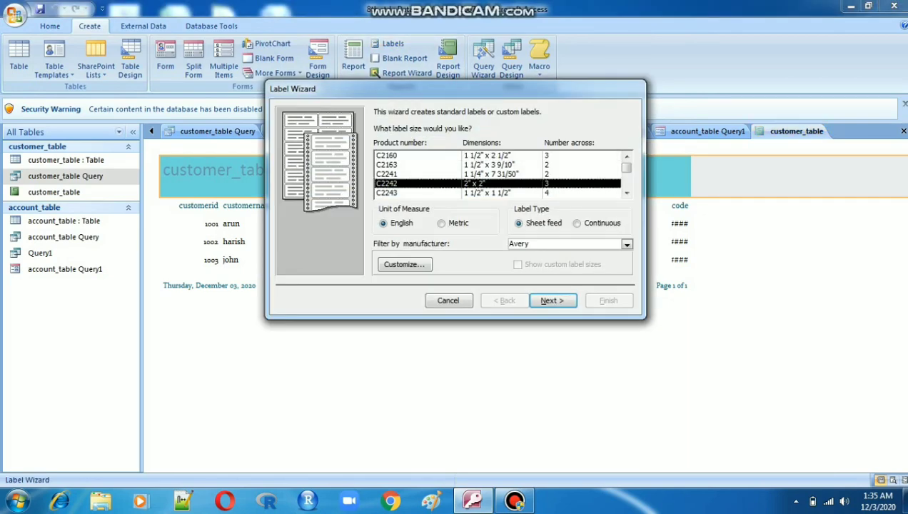
click(486, 193)
click(485, 174)
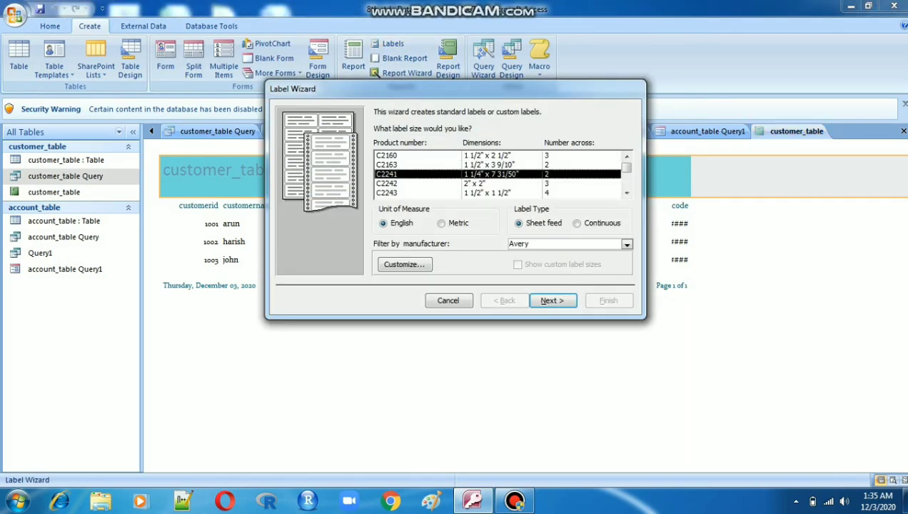
click(552, 301)
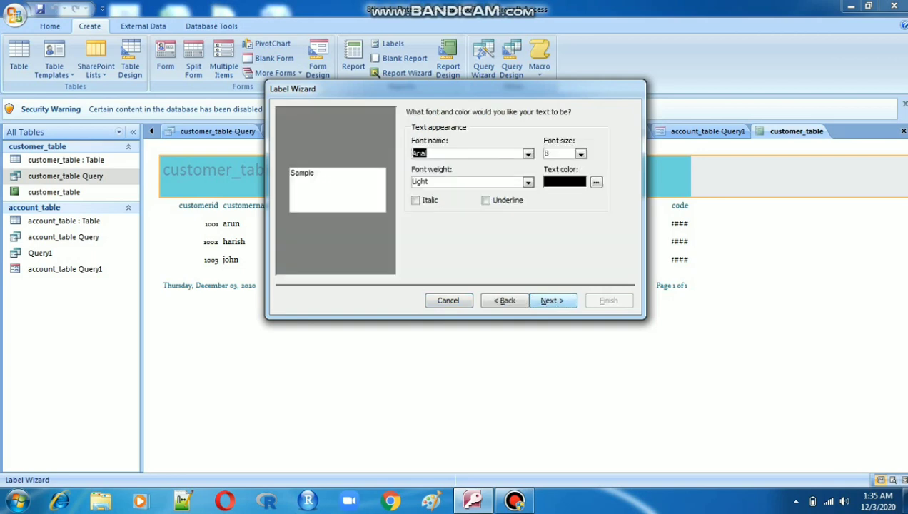
- Keep the default font and build the label prototype from customerid, customername, Address, city, state and pincode, then continue
click(552, 300)
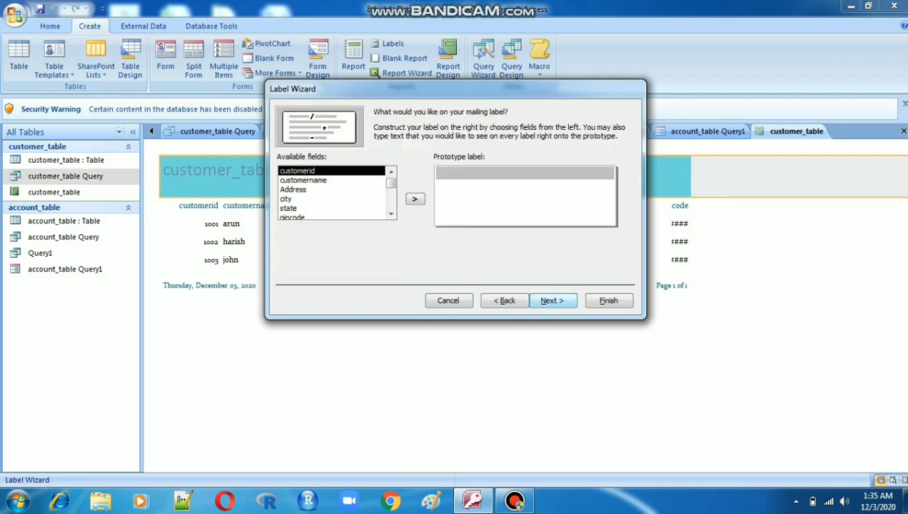
click(552, 300)
click(456, 282)
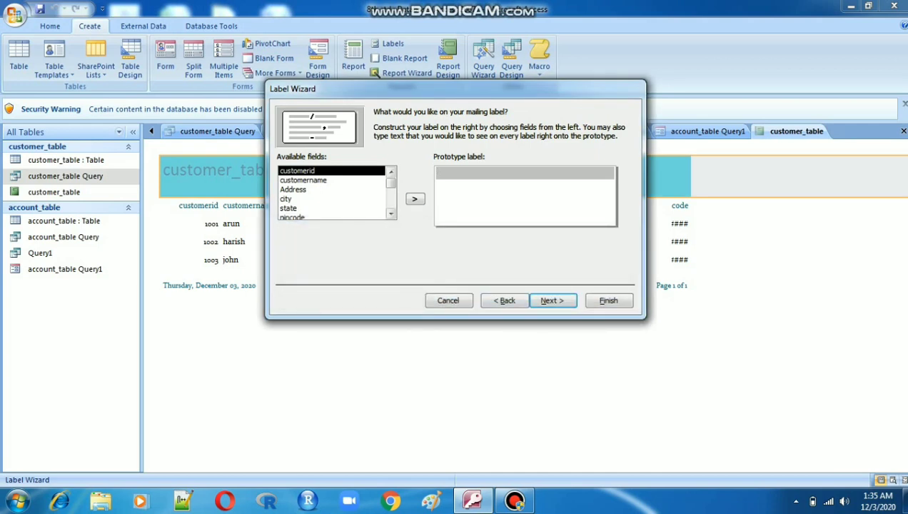
click(416, 199)
click(416, 199)
click(415, 199)
click(415, 199)
click(415, 199)
click(416, 199)
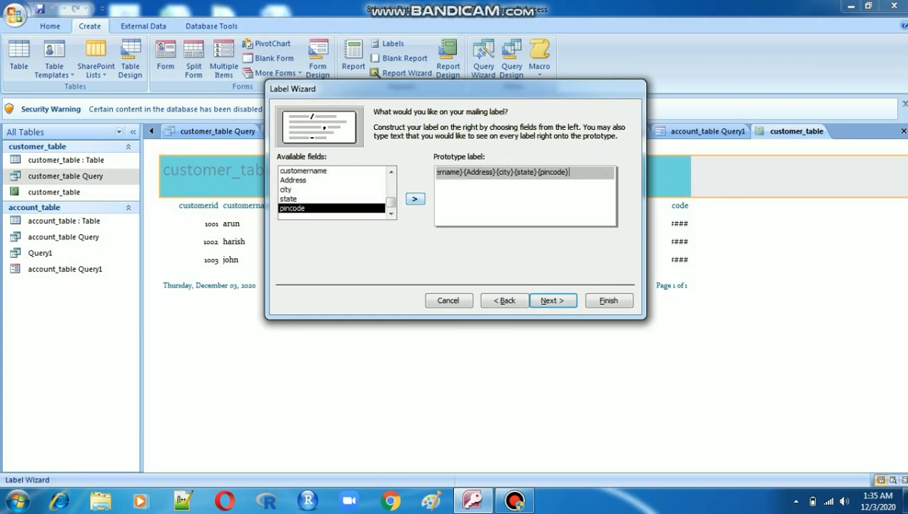
click(415, 199)
click(416, 200)
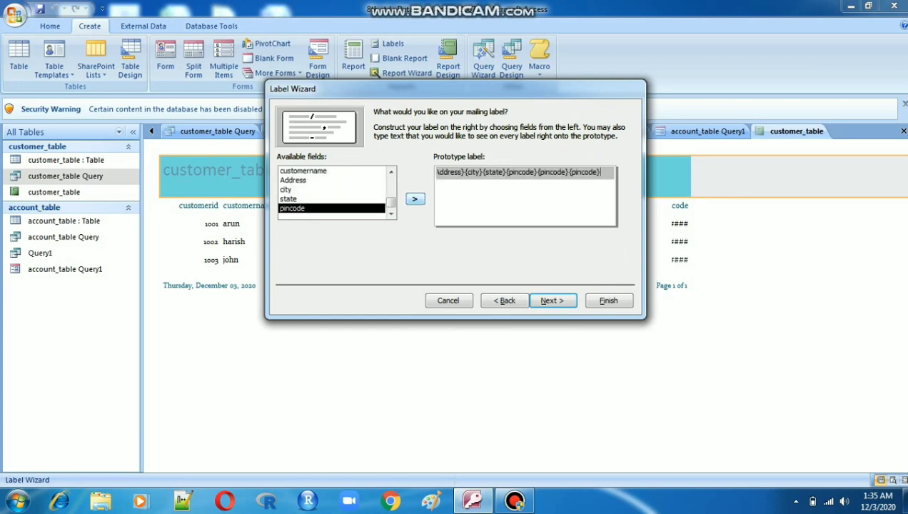
click(552, 300)
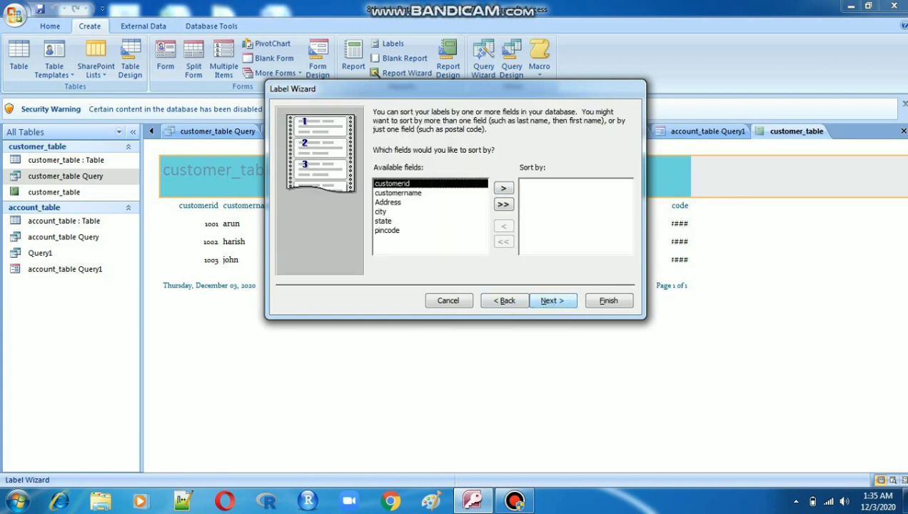
- Sort the labels by all available fields and continue
click(504, 204)
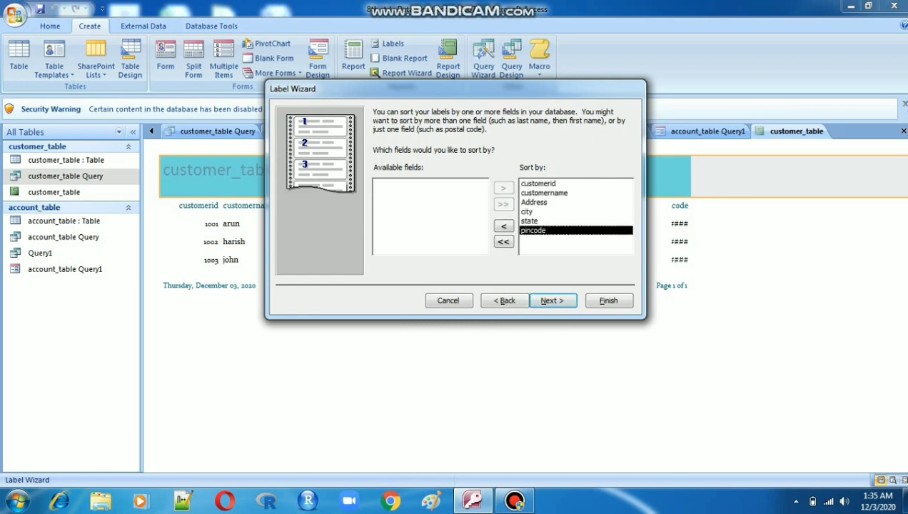
click(552, 301)
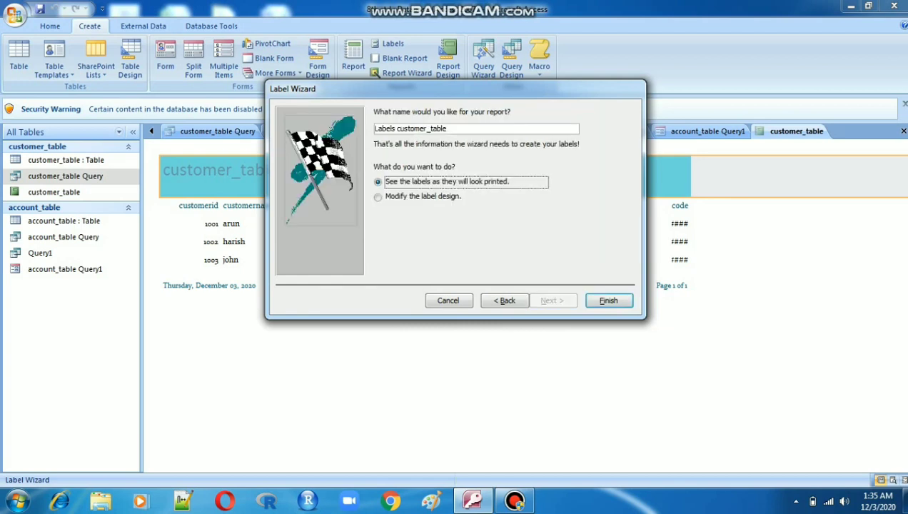
- Choose to modify the label design and finish the Label Wizard
click(379, 197)
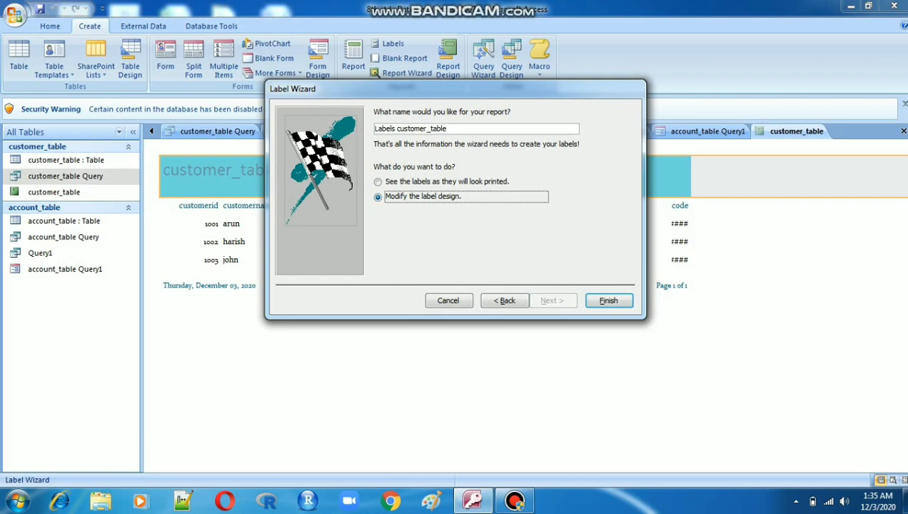
click(608, 301)
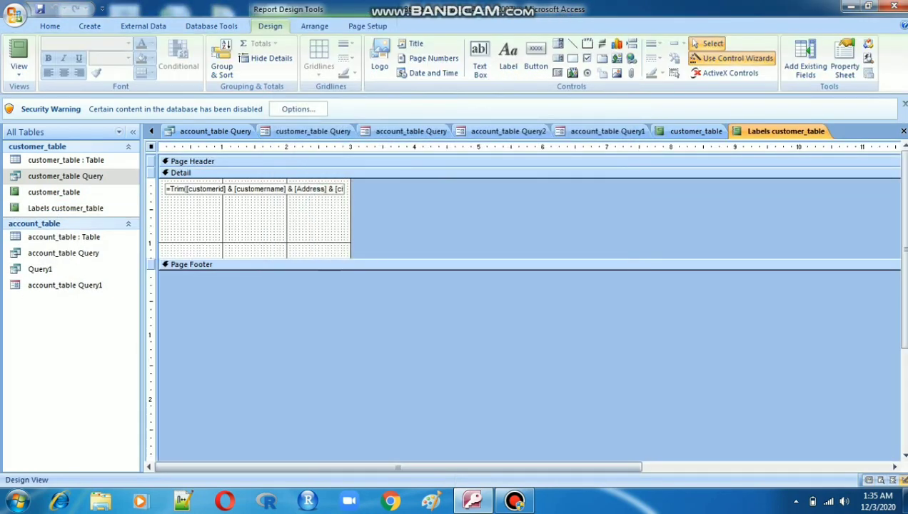
- Switch the Labels customer_table report to Report View
right_click(759, 132)
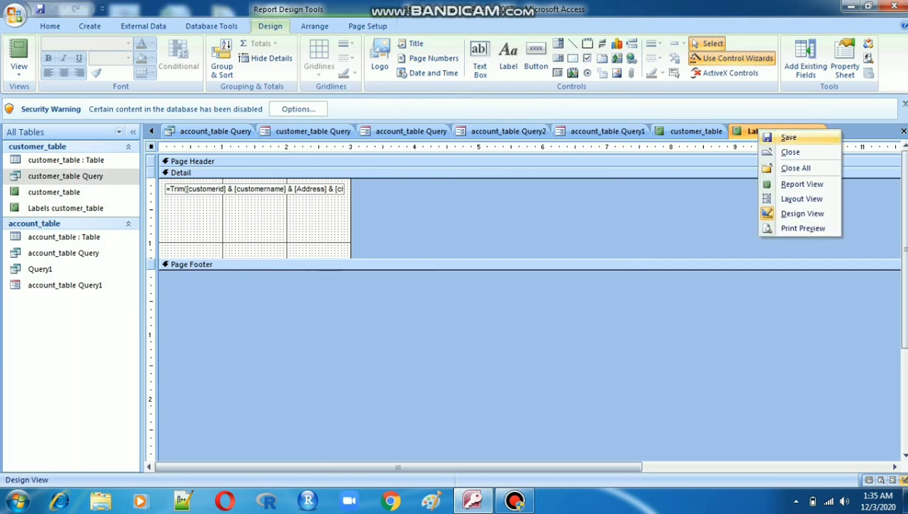
click(799, 184)
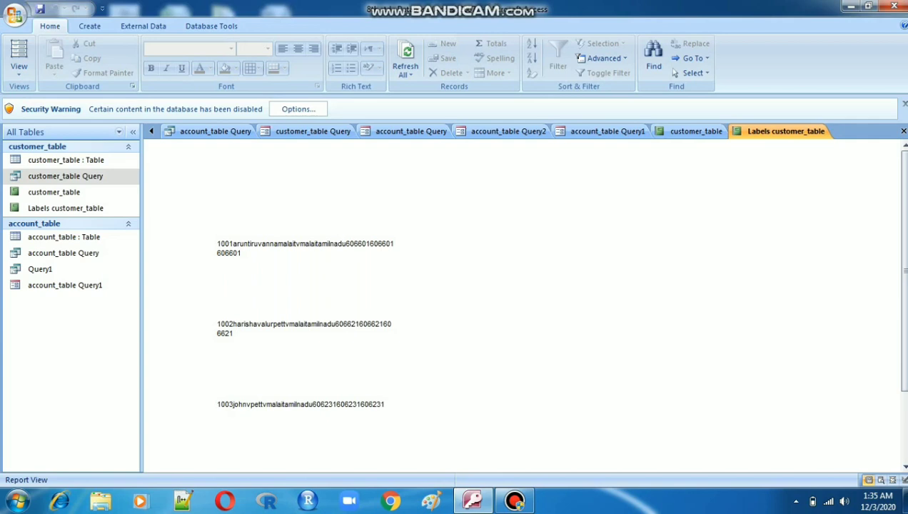
click(694, 131)
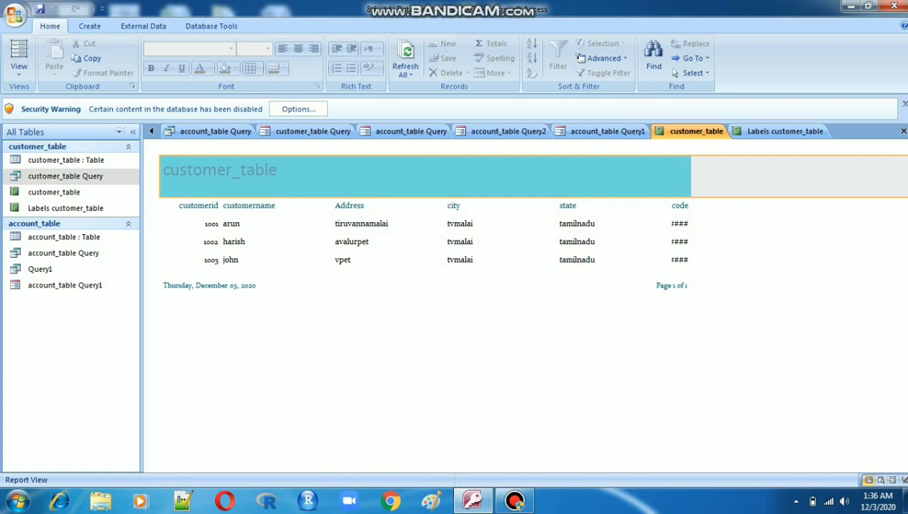
click(514, 500)
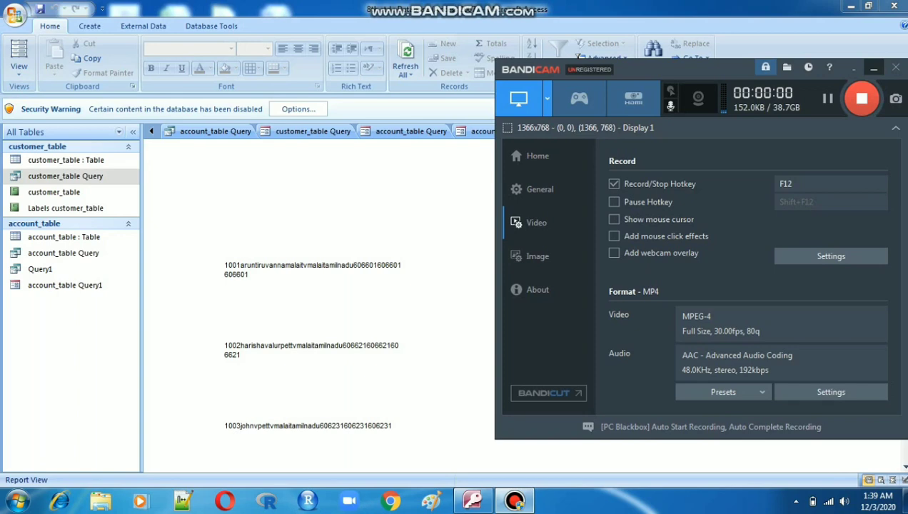
click(874, 69)
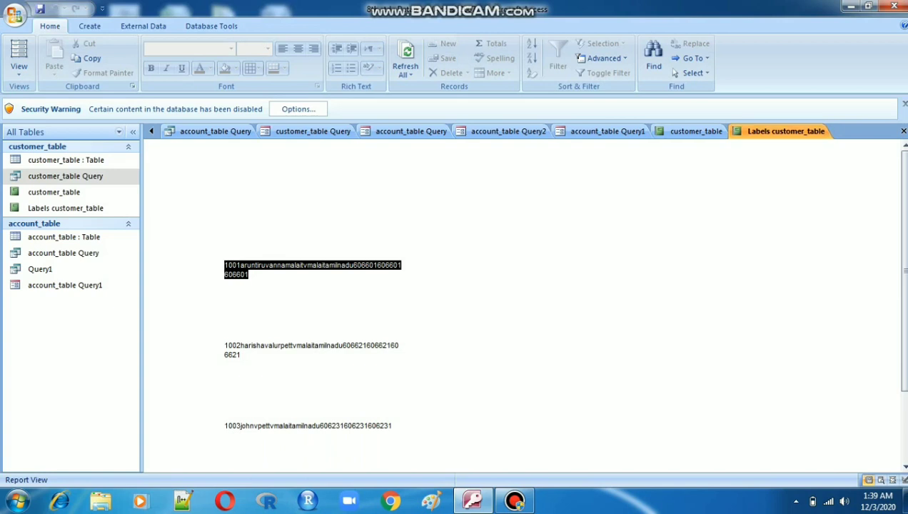
- Switch the Labels customer_table report to Layout View
right_click(781, 131)
click(824, 197)
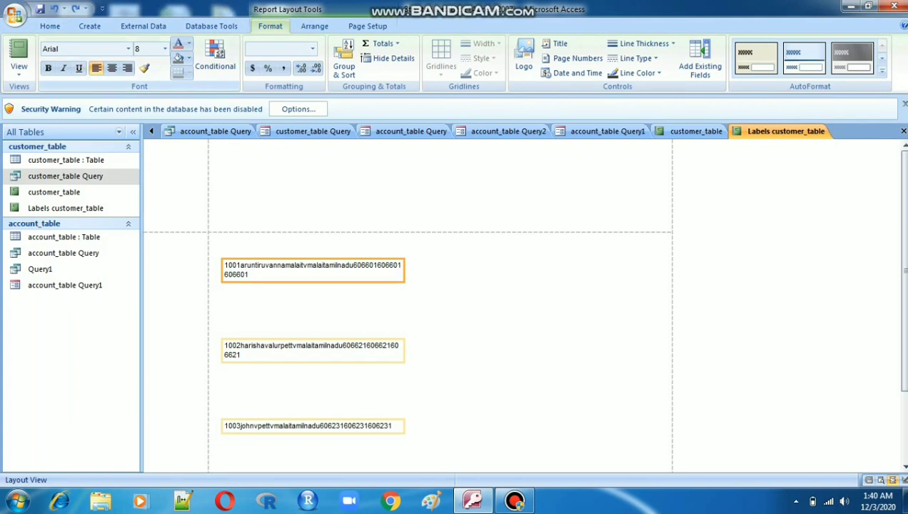
- Set the label text's font to Consolas at size 28
click(128, 48)
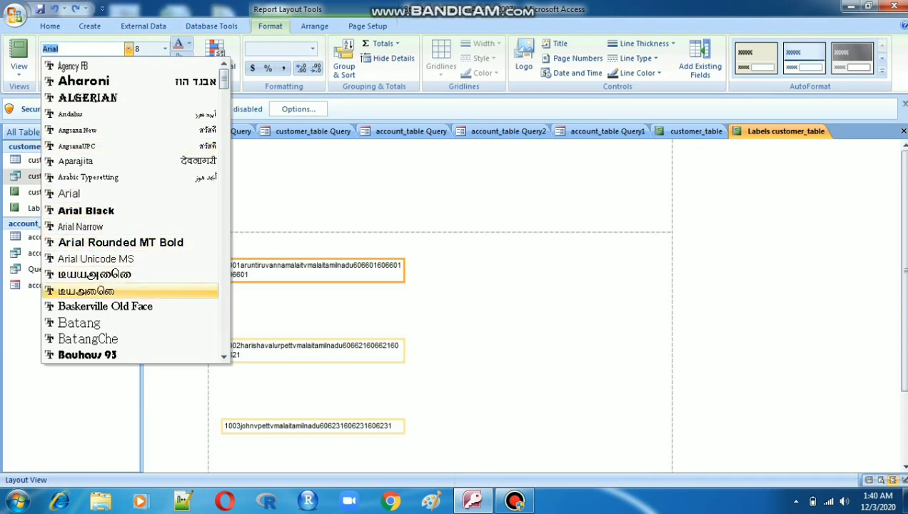
click(224, 311)
click(224, 304)
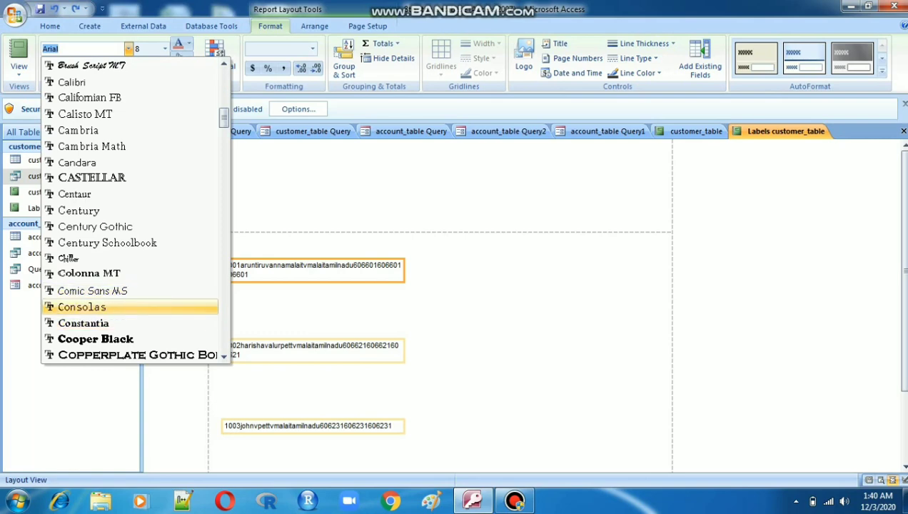
click(83, 307)
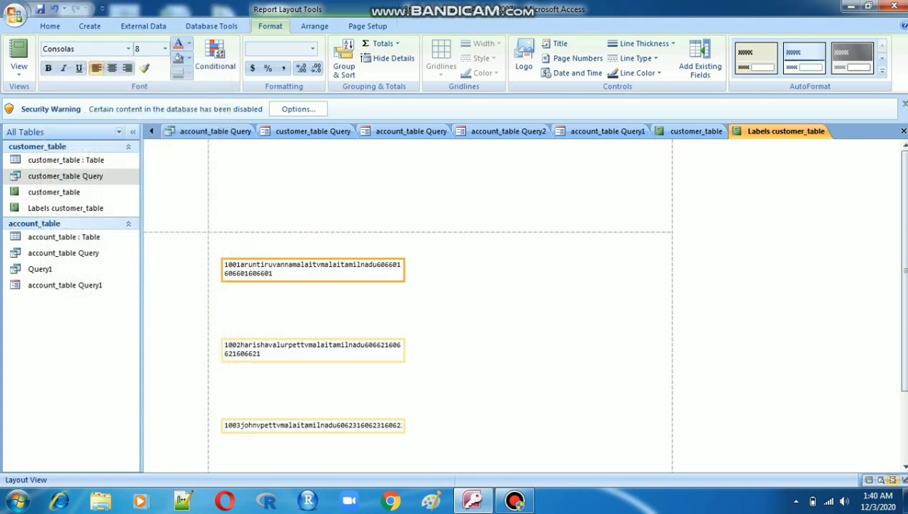
click(165, 48)
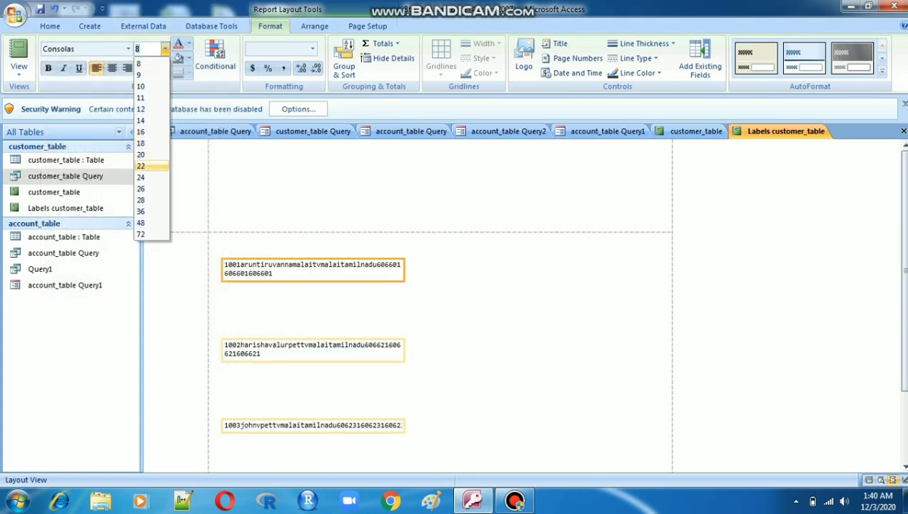
click(146, 200)
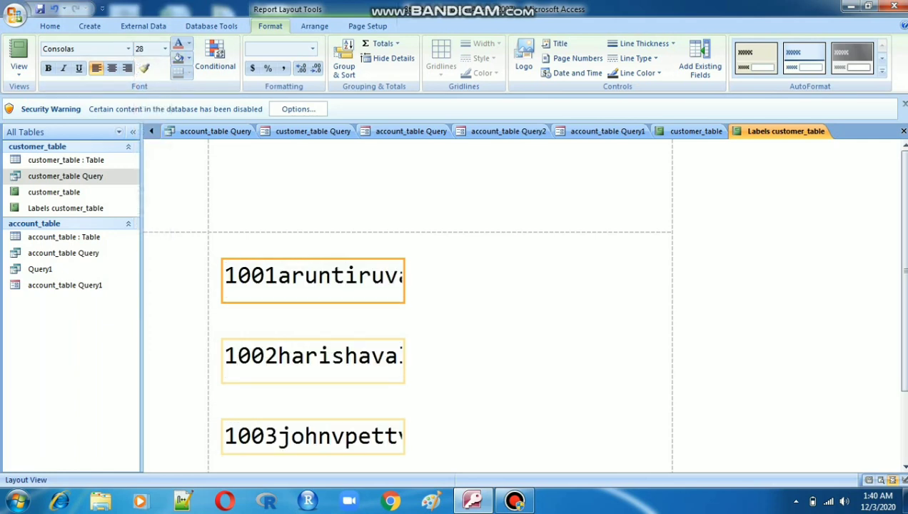
- Widen the label text box so each record wraps onto two lines
drag(405, 280, 584, 281)
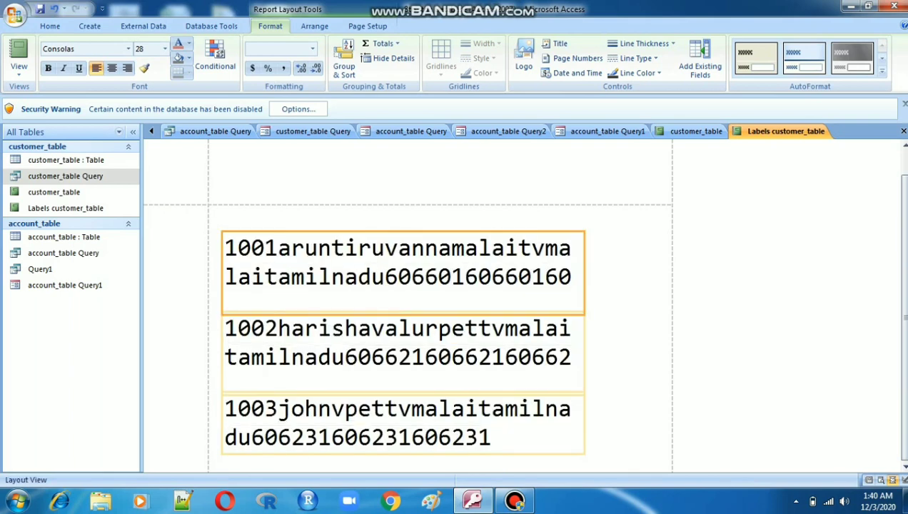
drag(584, 281, 640, 281)
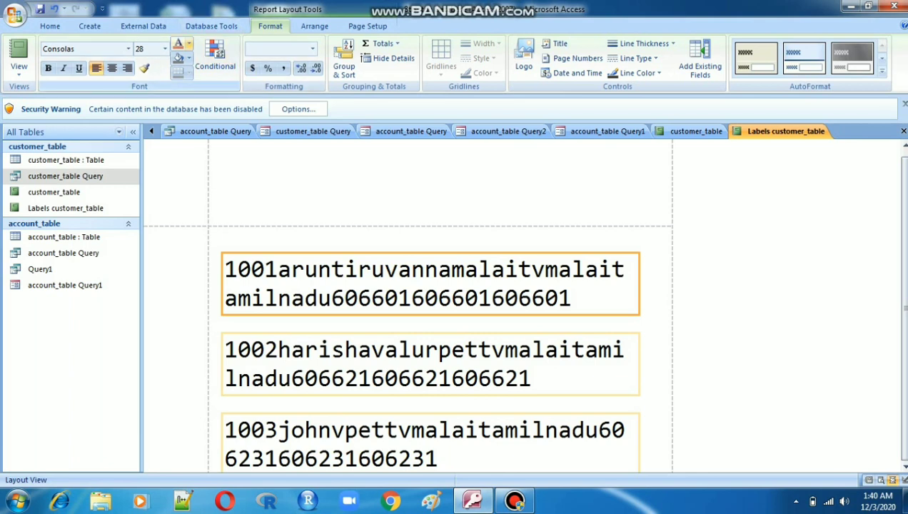
- Apply the font colour to the label text and set its format to Long Time
click(178, 44)
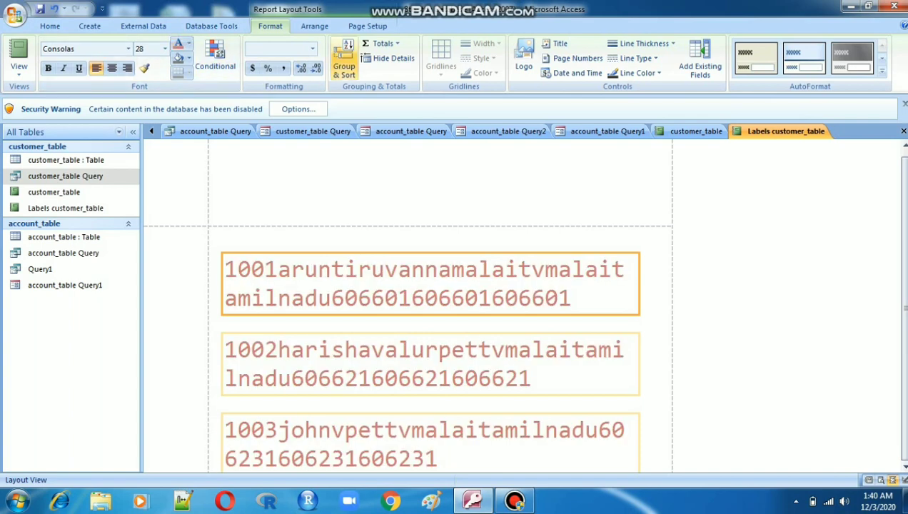
click(312, 49)
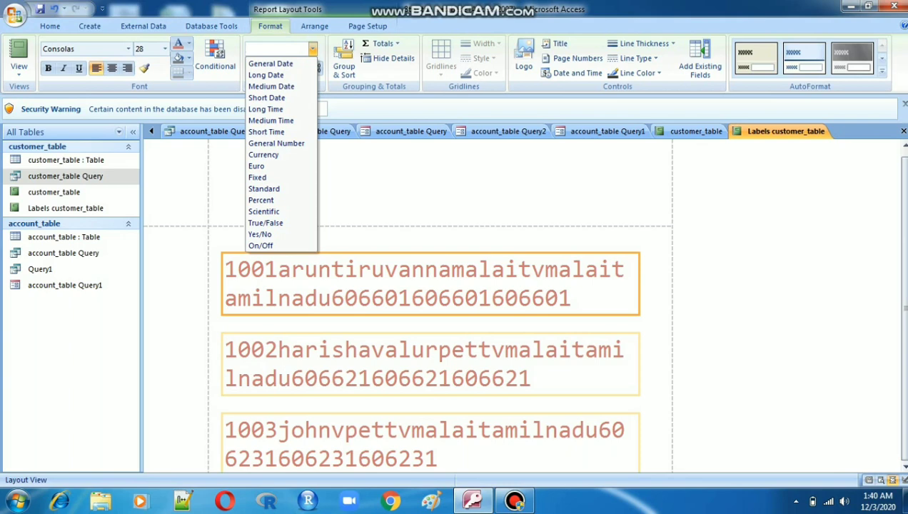
click(266, 109)
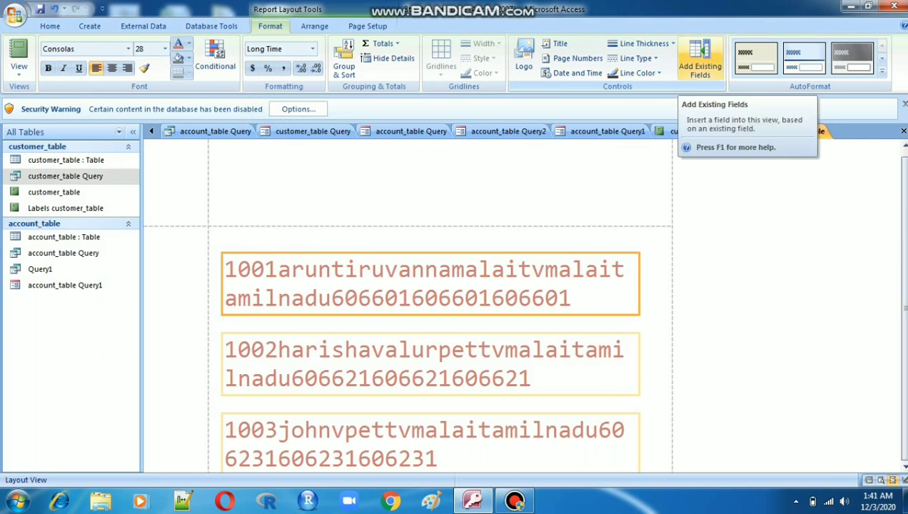
- Open the field list and inspect each label record box in turn
click(700, 61)
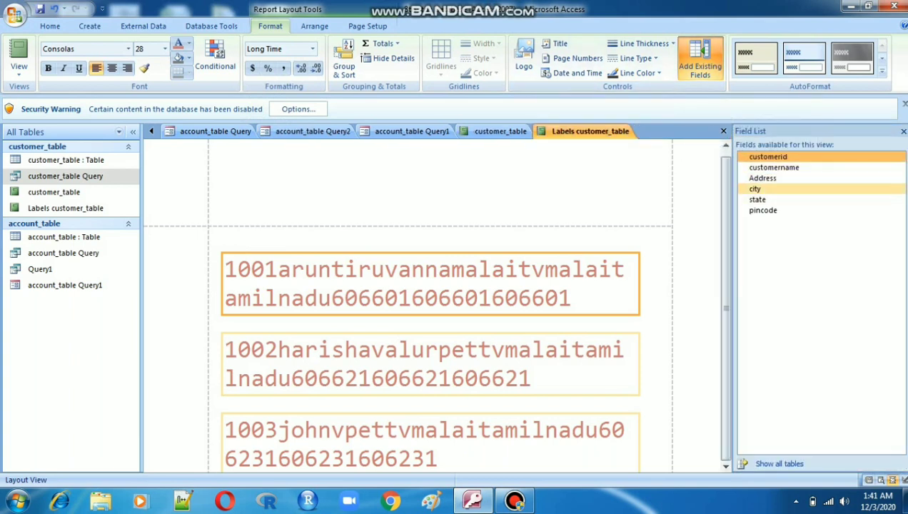
click(764, 178)
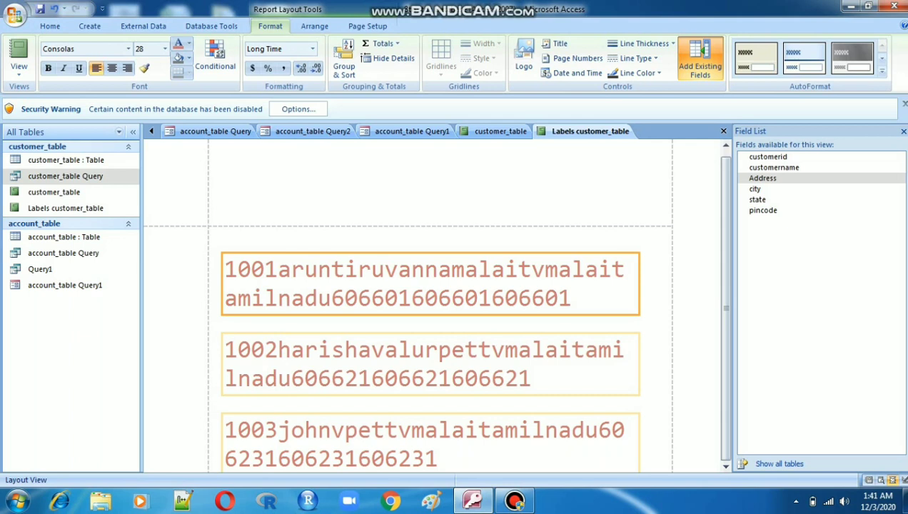
click(430, 364)
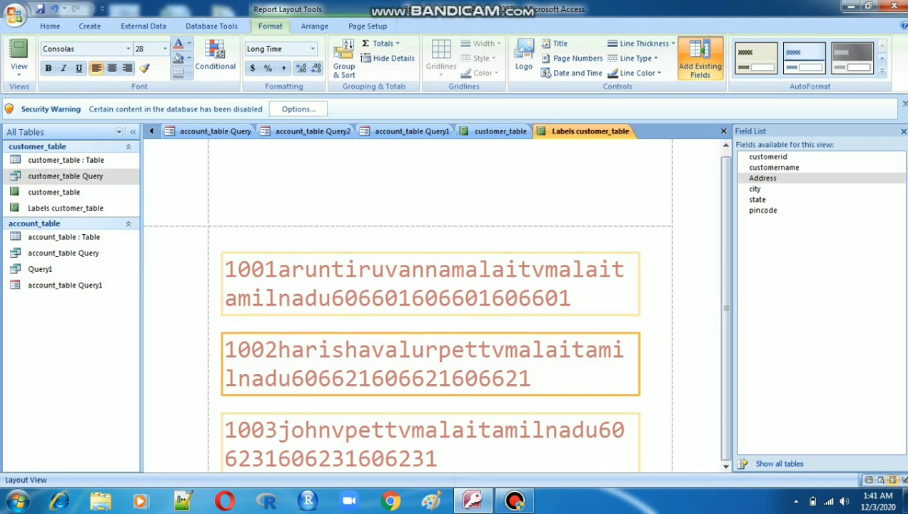
click(430, 444)
click(430, 283)
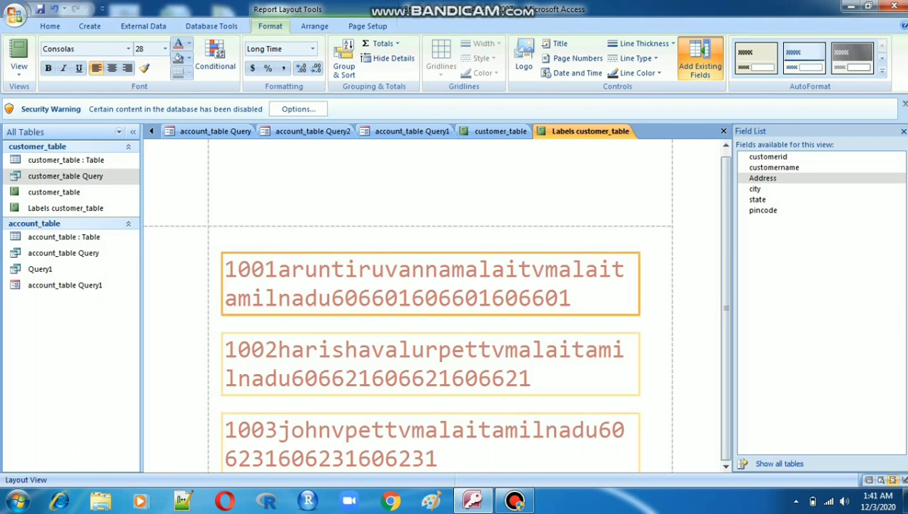
click(431, 364)
click(431, 443)
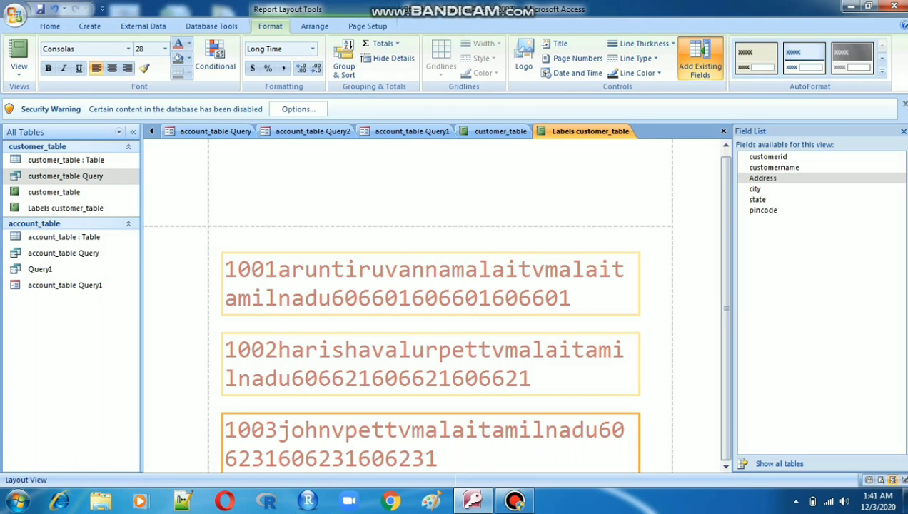
click(431, 283)
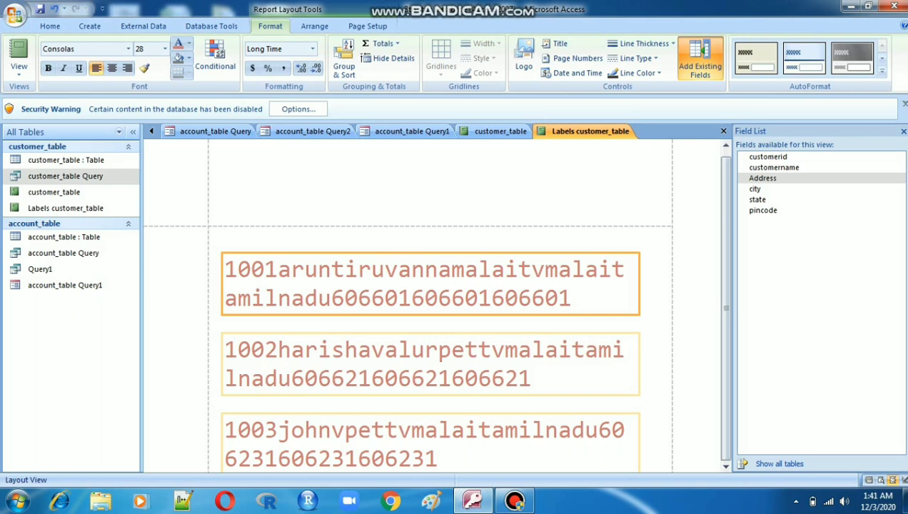
- Show all tables and add account_table's Dateopened and customer_table's pincode fields to the labels
click(779, 463)
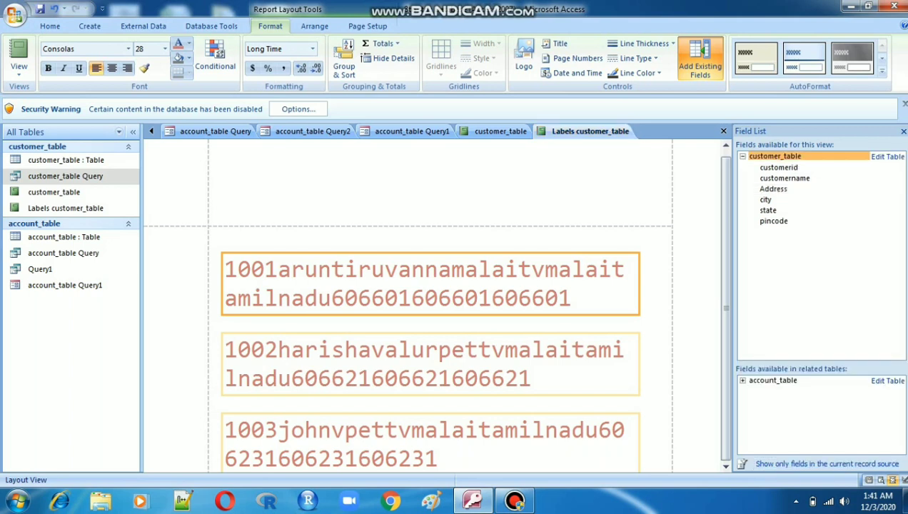
click(773, 381)
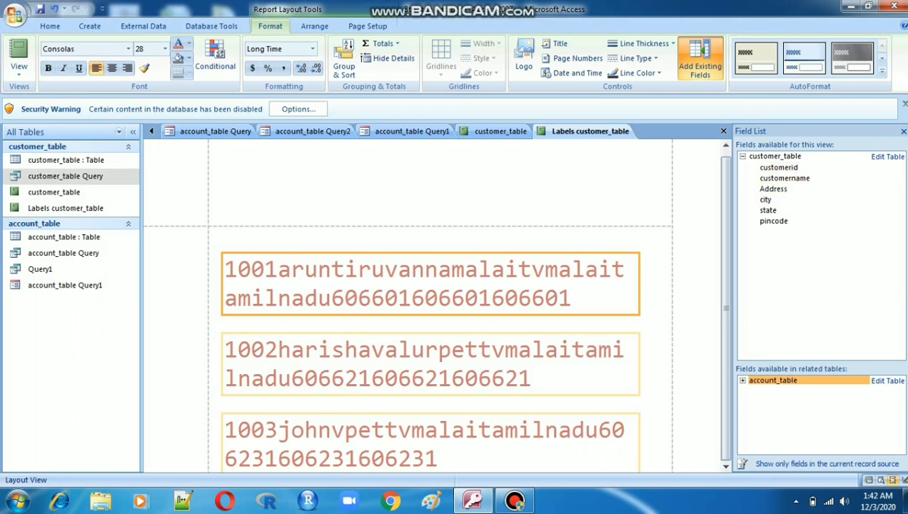
click(775, 155)
click(774, 381)
click(742, 381)
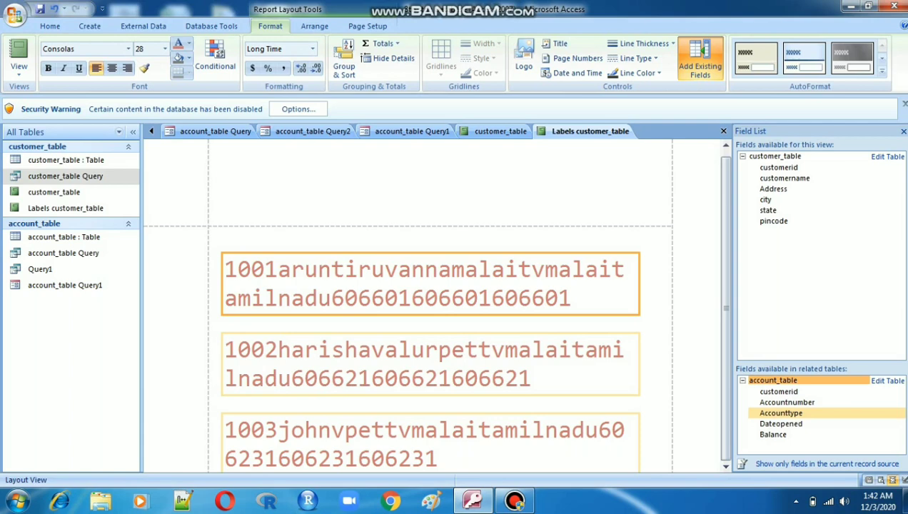
double_click(782, 424)
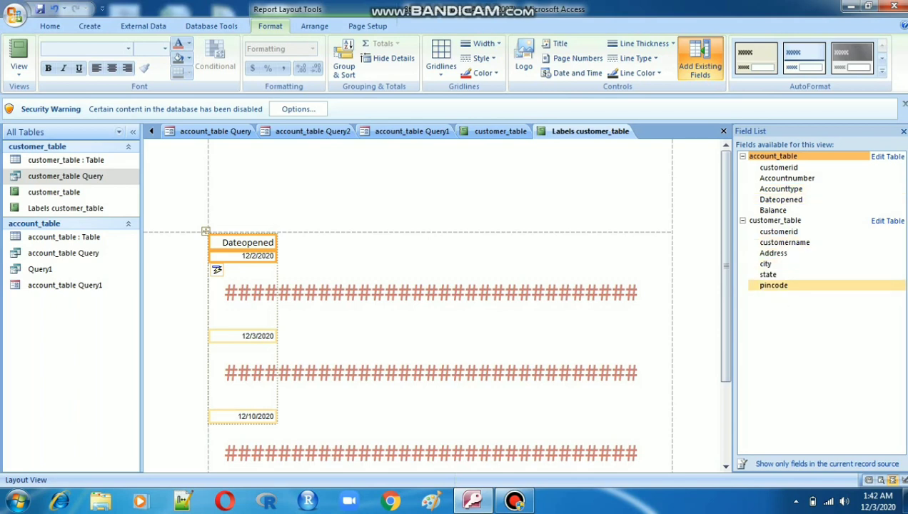
double_click(774, 285)
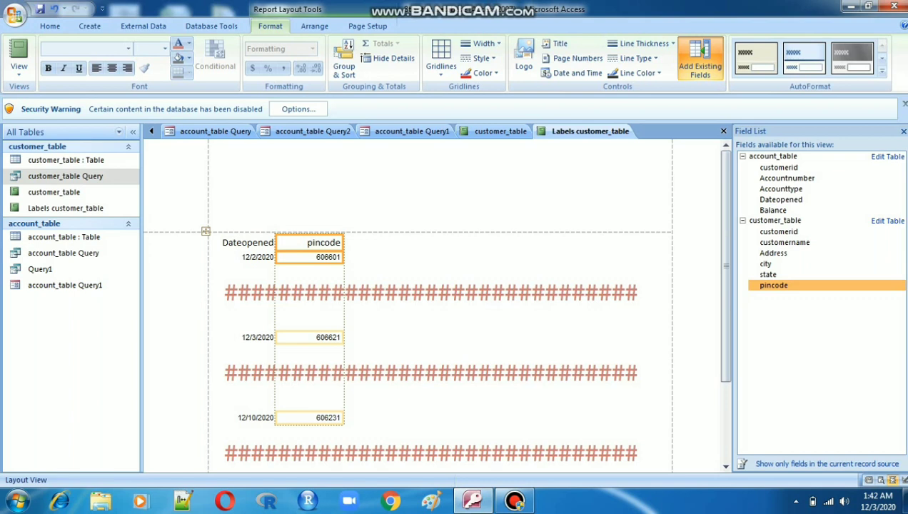
- Switch the labels to Report View, inspect the label records, and compare them with the customer_table report
right_click(571, 132)
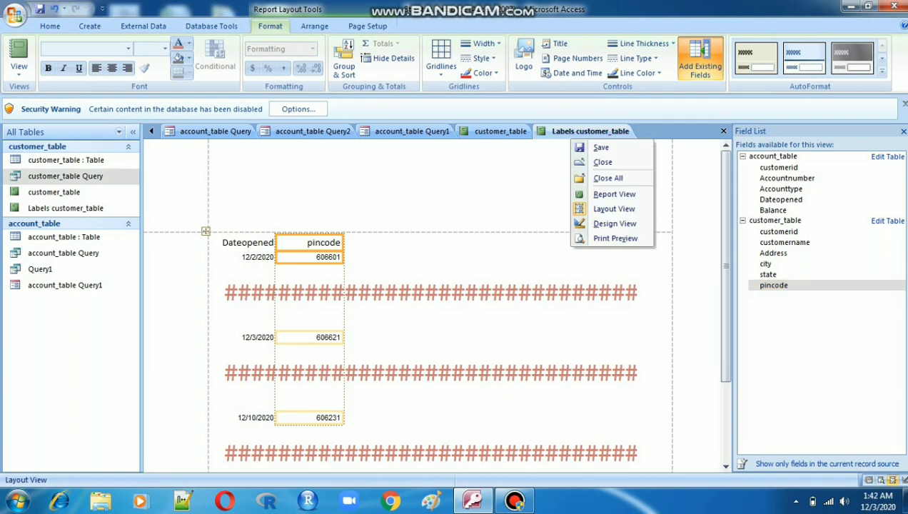
click(605, 192)
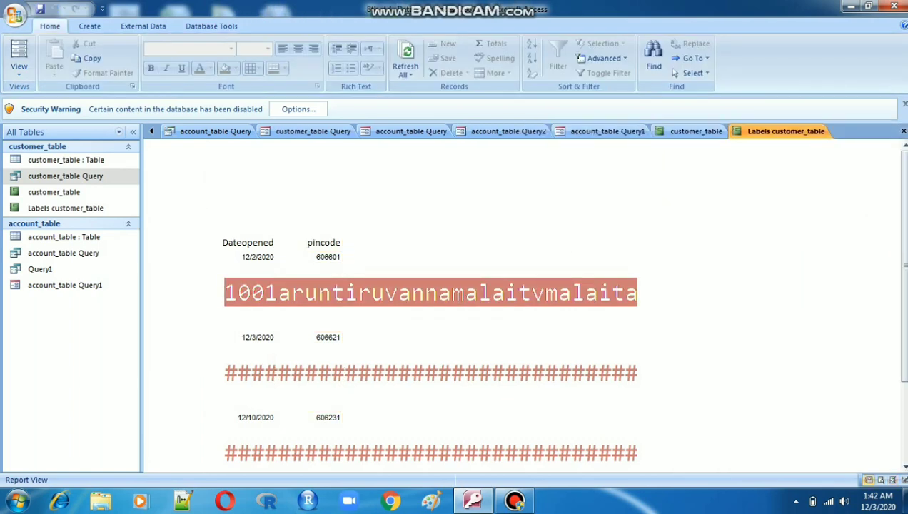
right_click(761, 131)
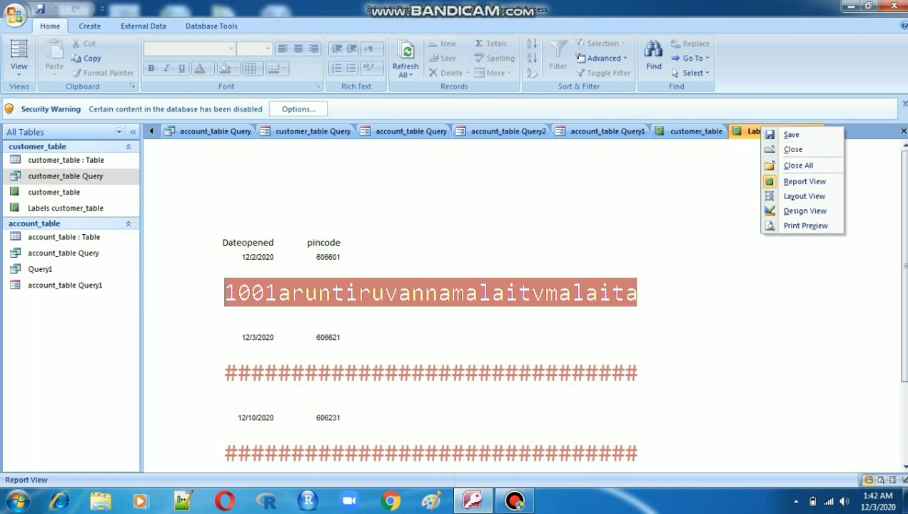
click(532, 373)
click(532, 373)
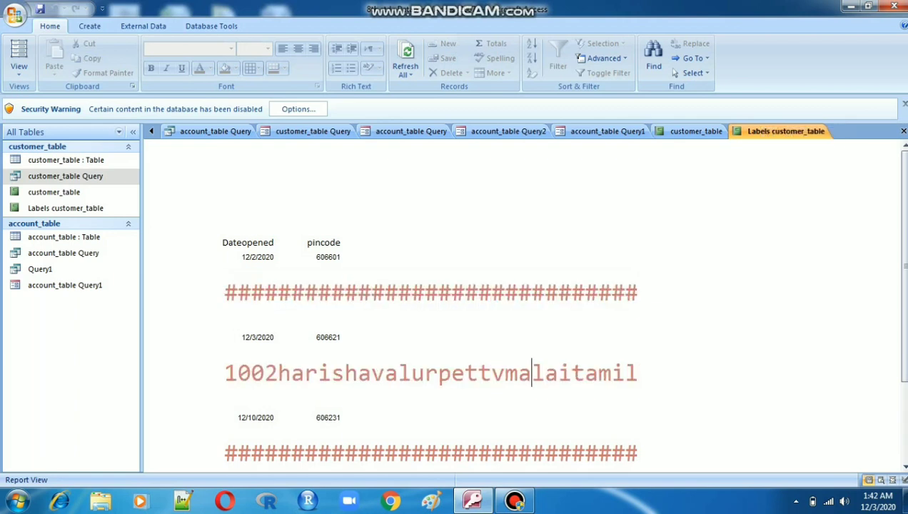
right_click(782, 132)
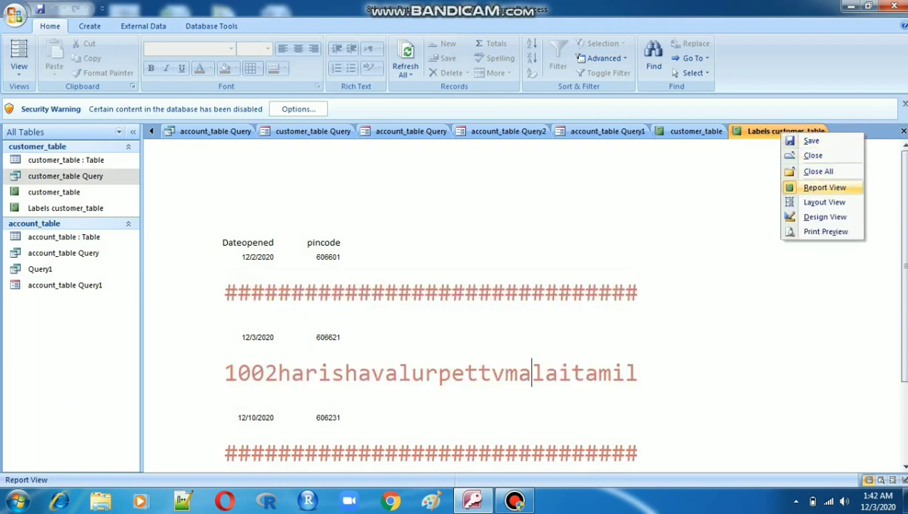
click(825, 187)
click(571, 293)
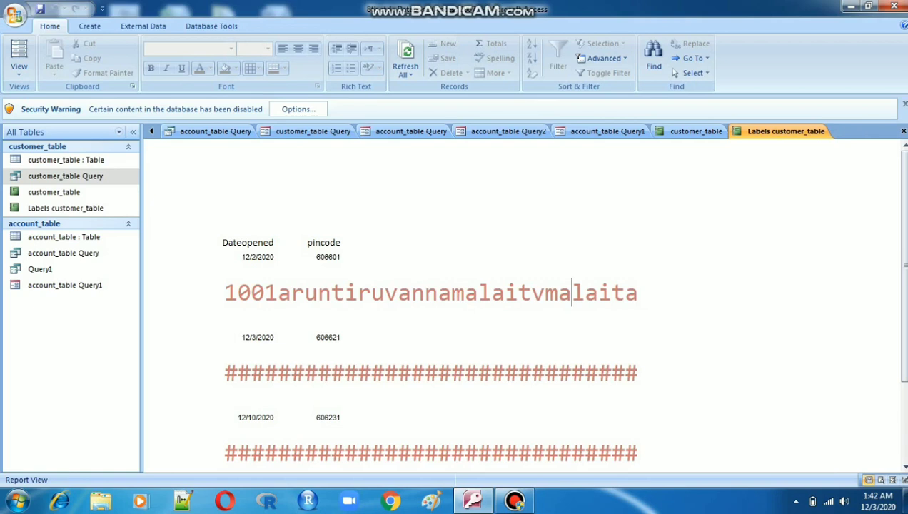
click(693, 130)
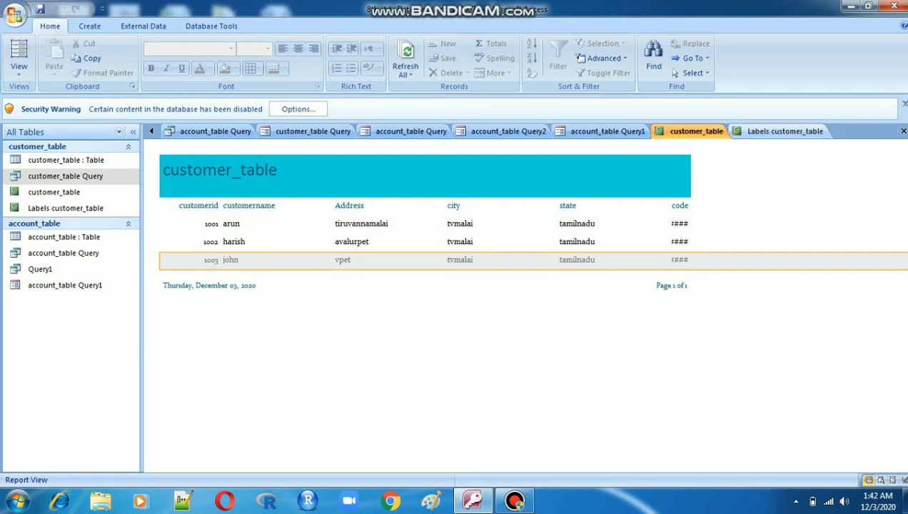
click(784, 131)
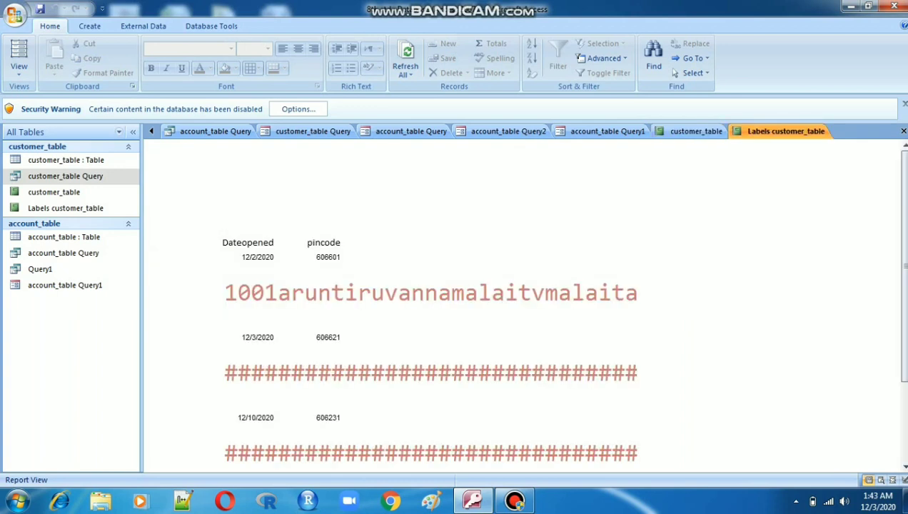
- Switch the labels to Layout View and delete the combined label text box
right_click(763, 132)
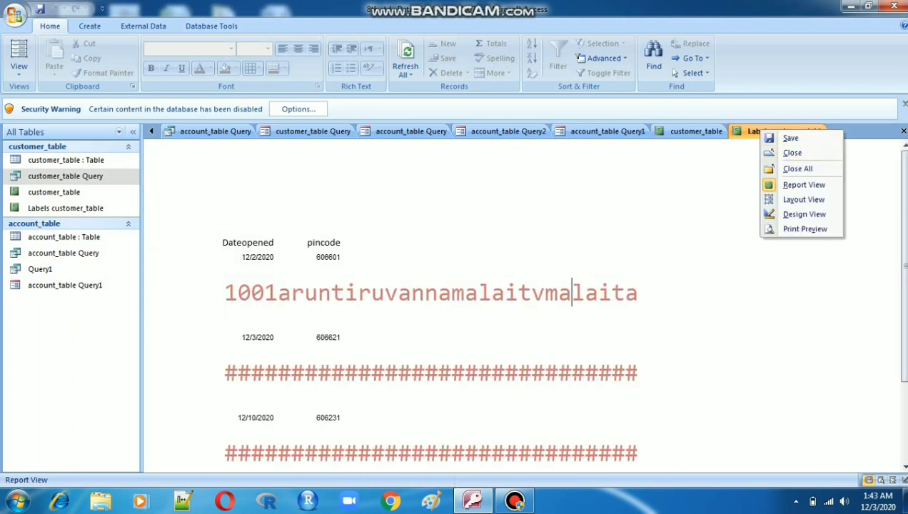
click(804, 199)
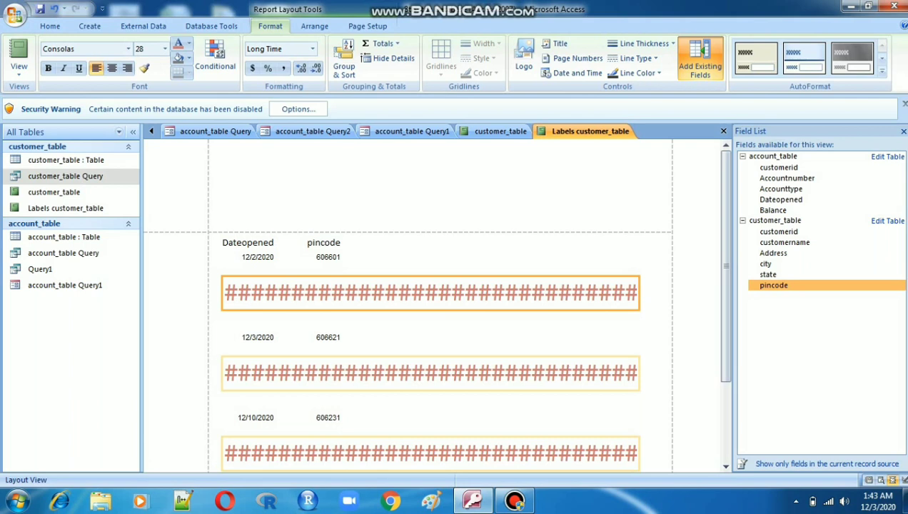
key(Delete)
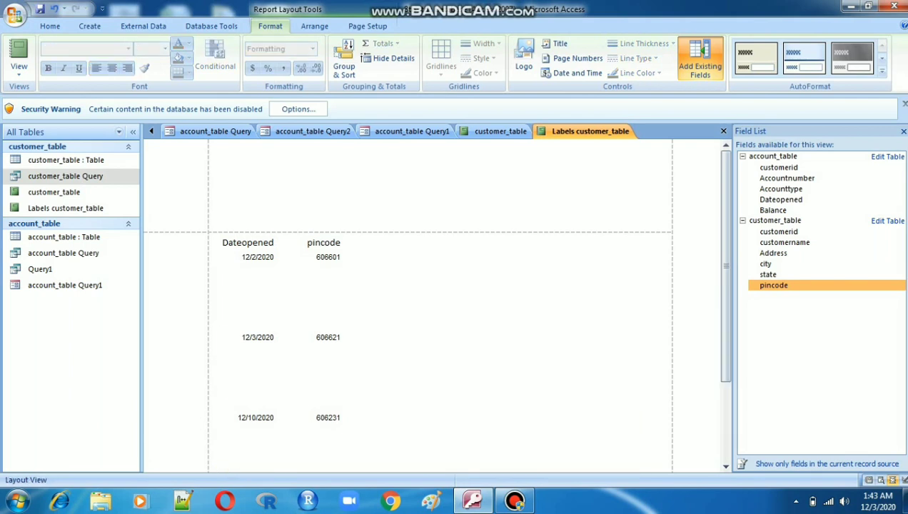
click(423, 290)
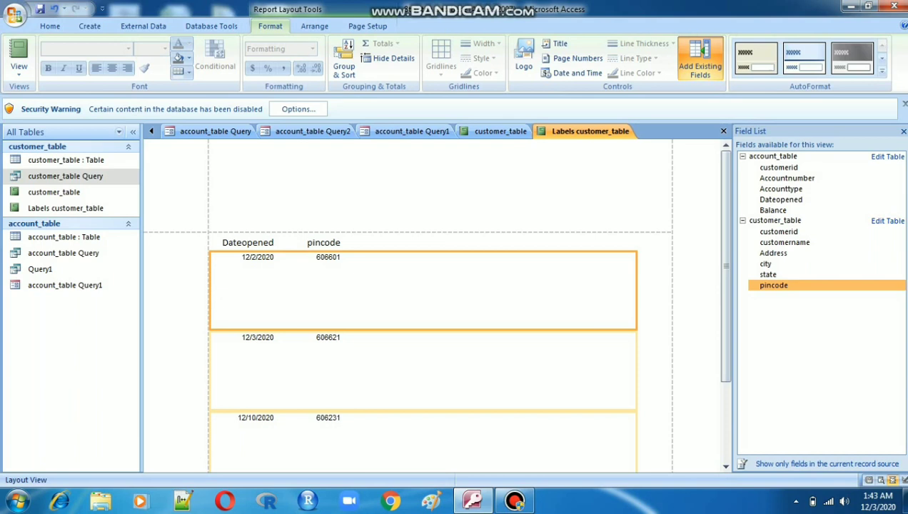
- Open the customer_table report in Layout View
click(501, 131)
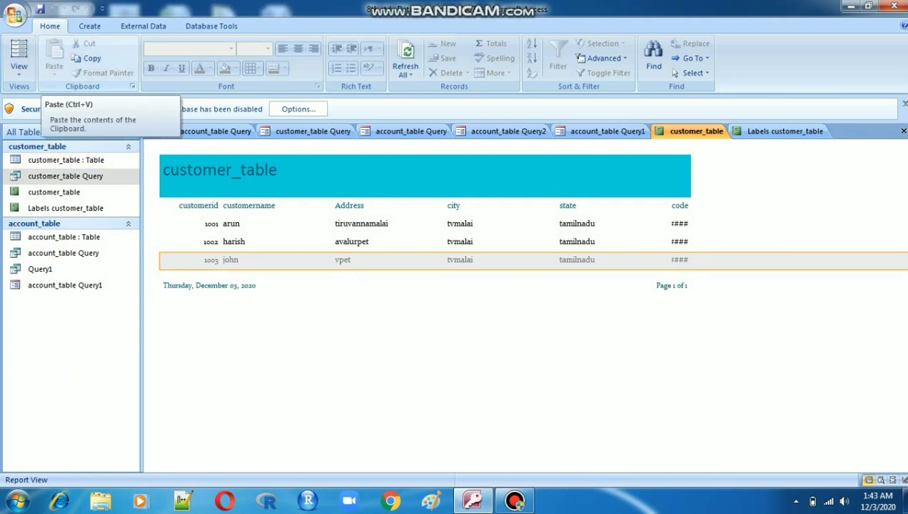
click(18, 54)
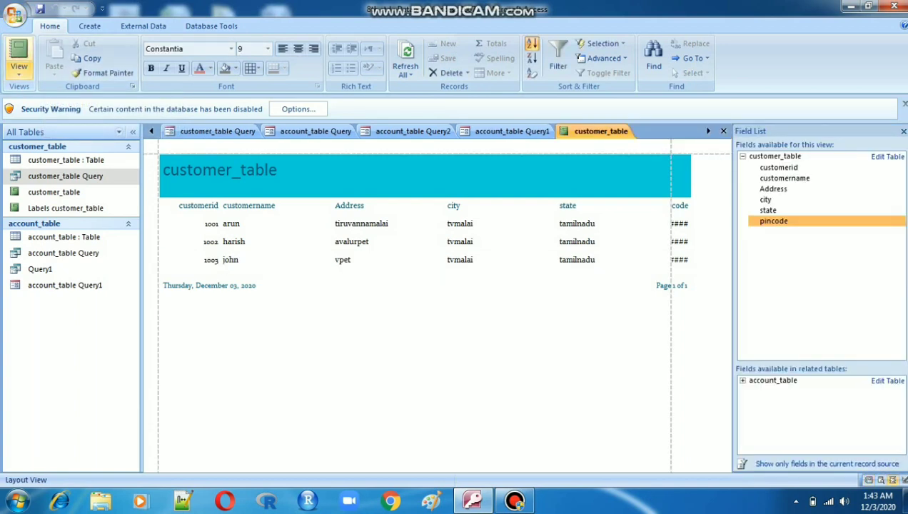
- Open the customer_table report in Print Preview and examine the page at full-page and 100% zoom
click(18, 72)
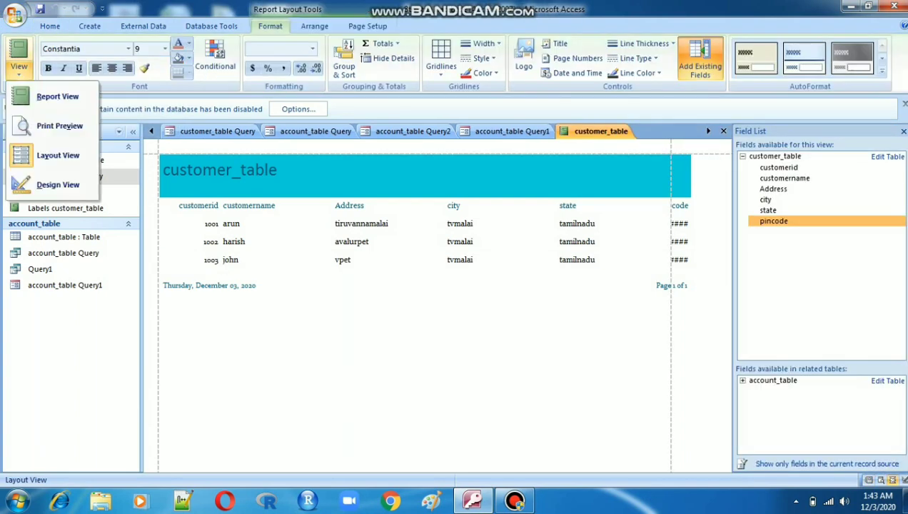
click(60, 126)
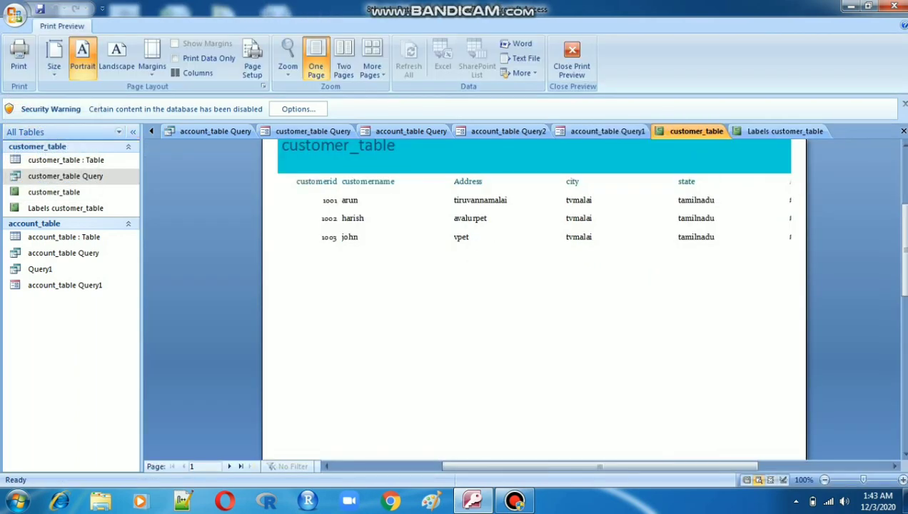
click(523, 227)
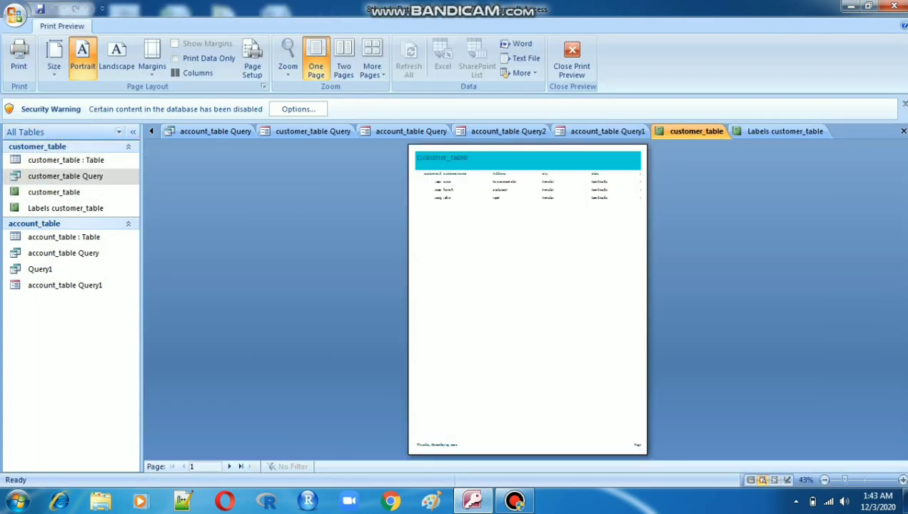
click(527, 257)
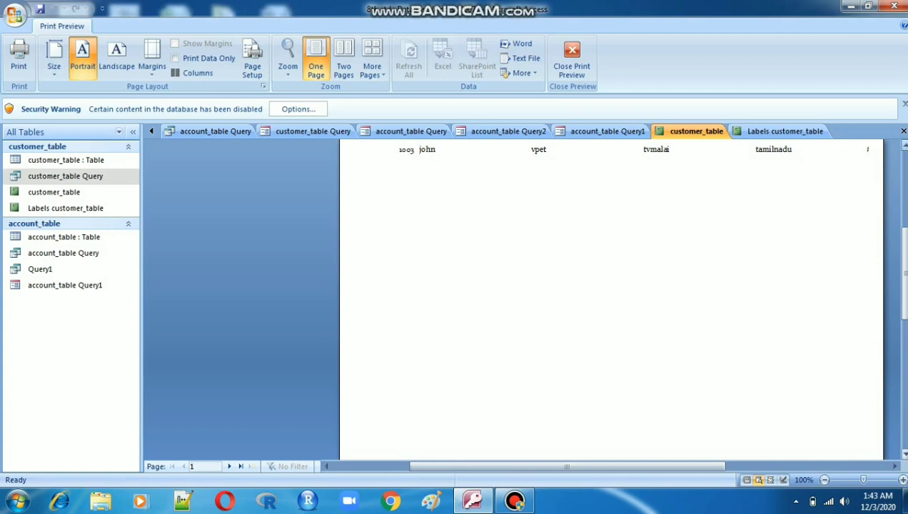
scroll(611, 300, up, 3)
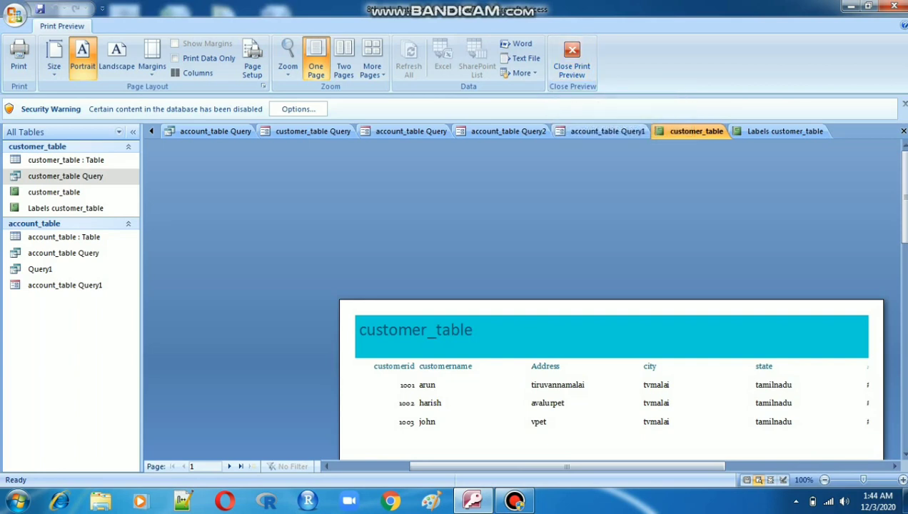
drag(905, 197, 904, 226)
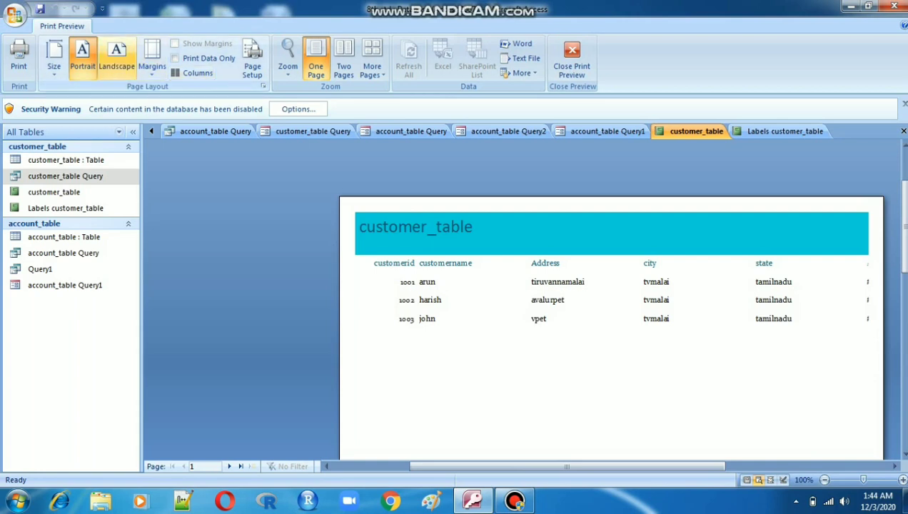
- Switch the preview's page orientation to Landscape and back to Portrait
click(117, 58)
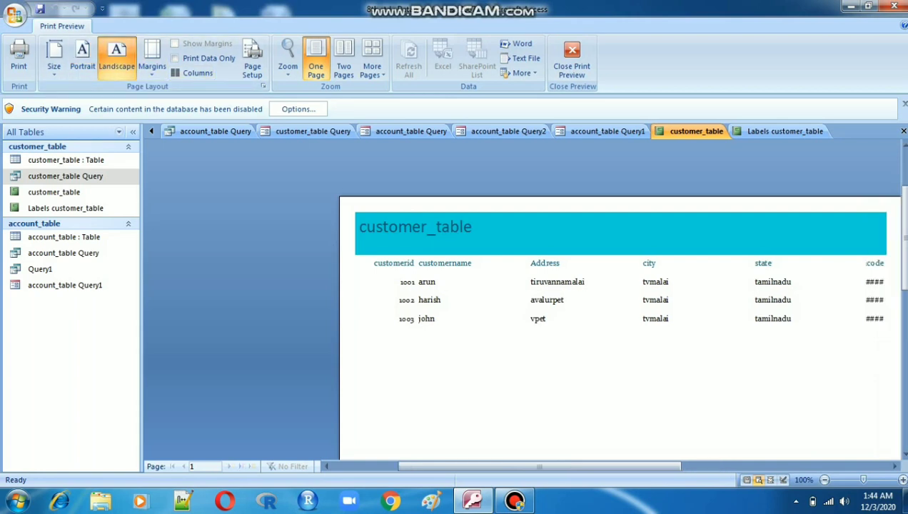
click(82, 58)
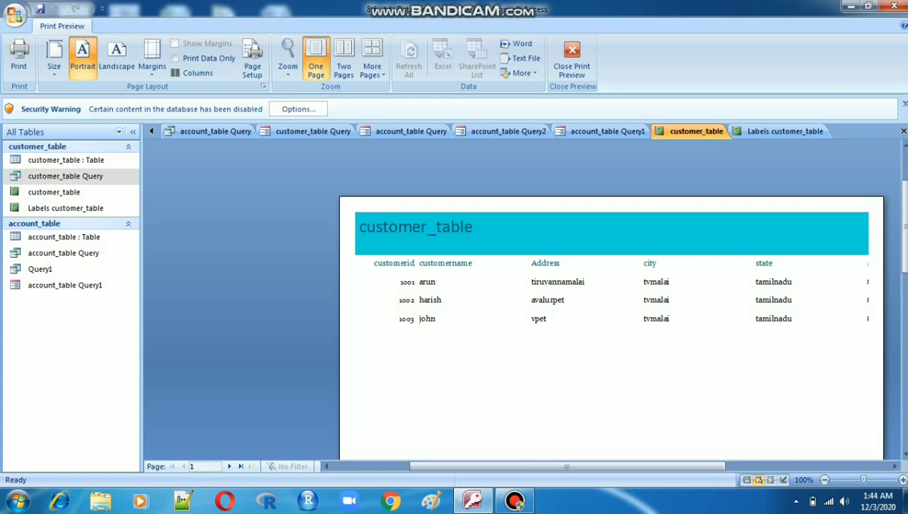
click(514, 501)
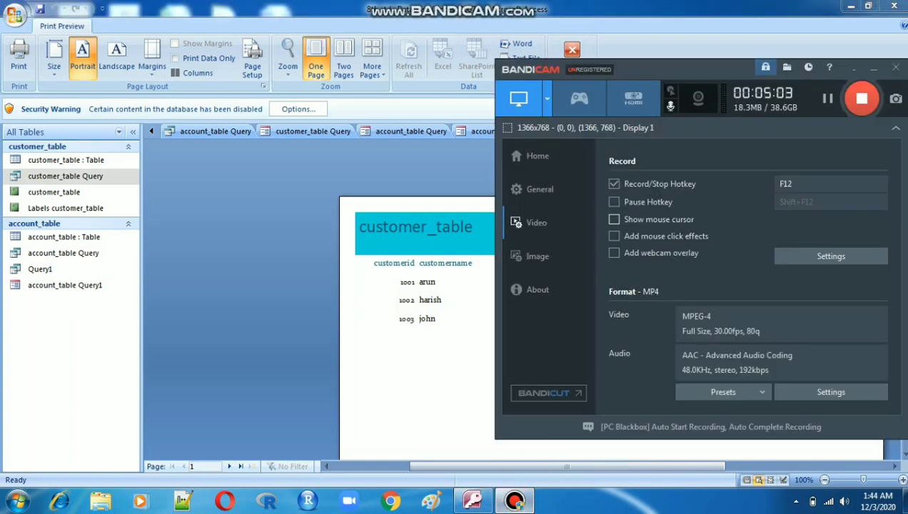